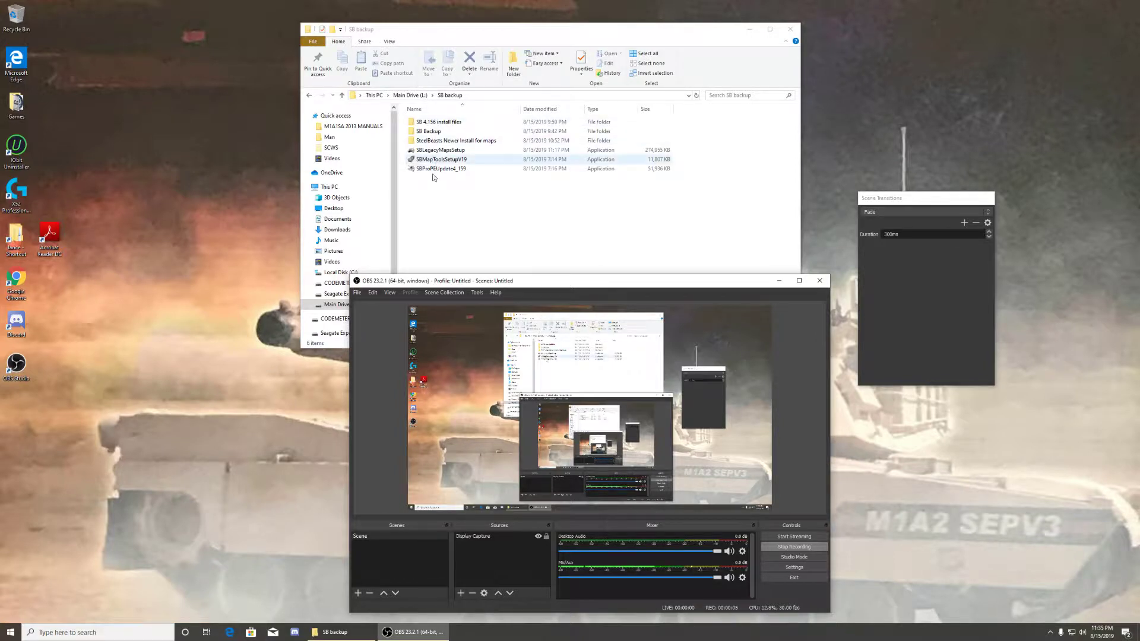
Step: Launch SBMapPackageInstaller from the SteelBeasts Newer Install for maps folder in SB backup, and minimize the OBS window
click(419, 97)
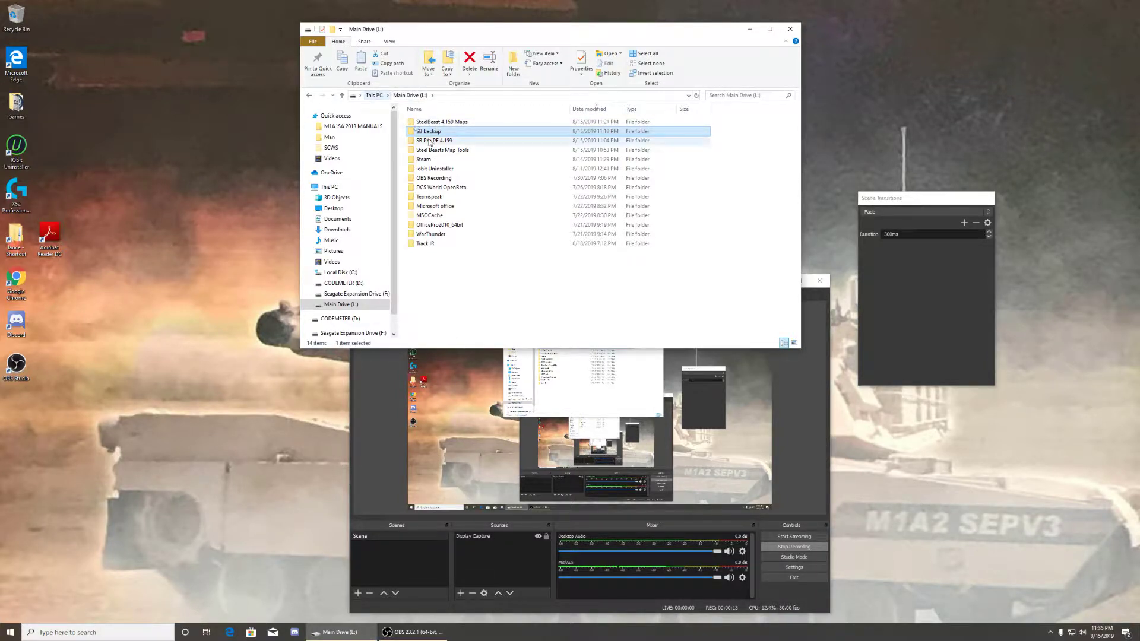
double_click(428, 131)
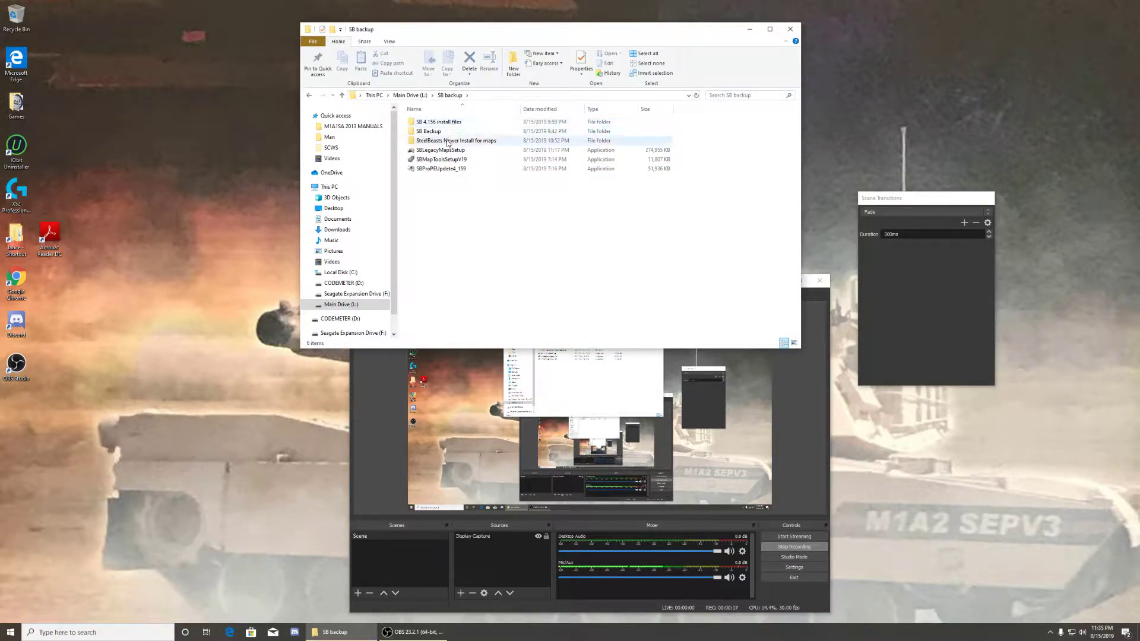
double_click(442, 141)
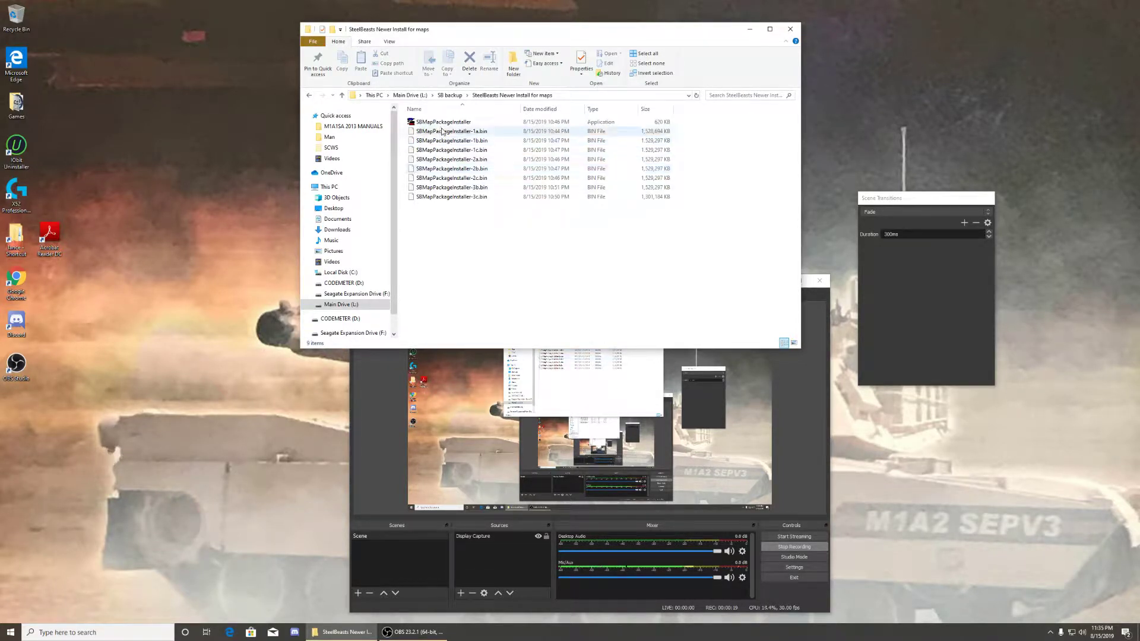
double_click(442, 123)
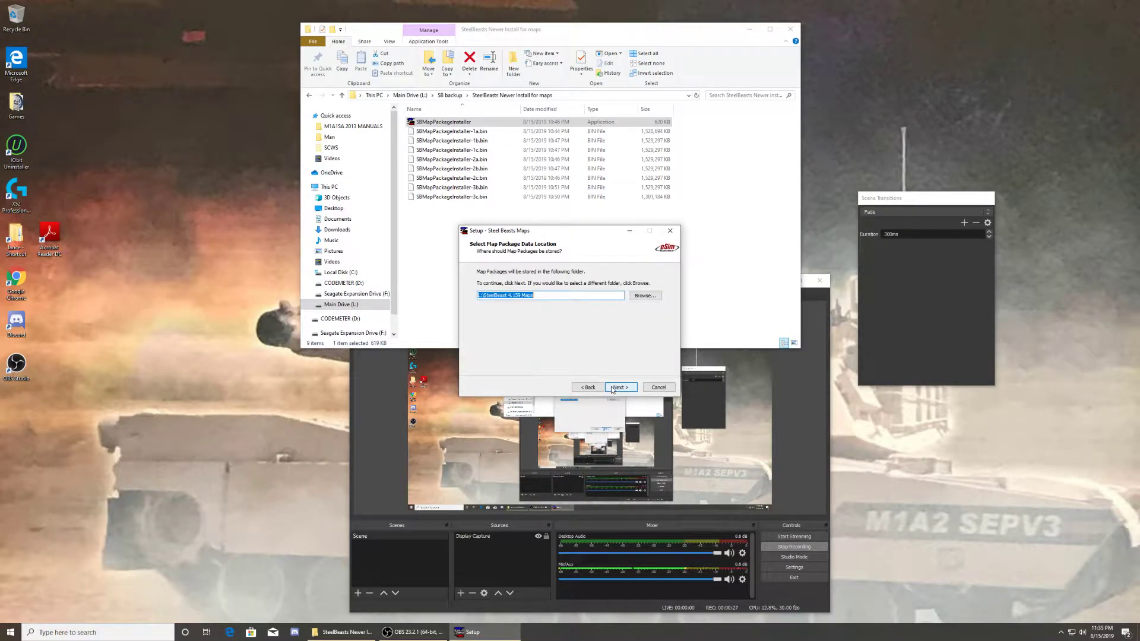
click(813, 284)
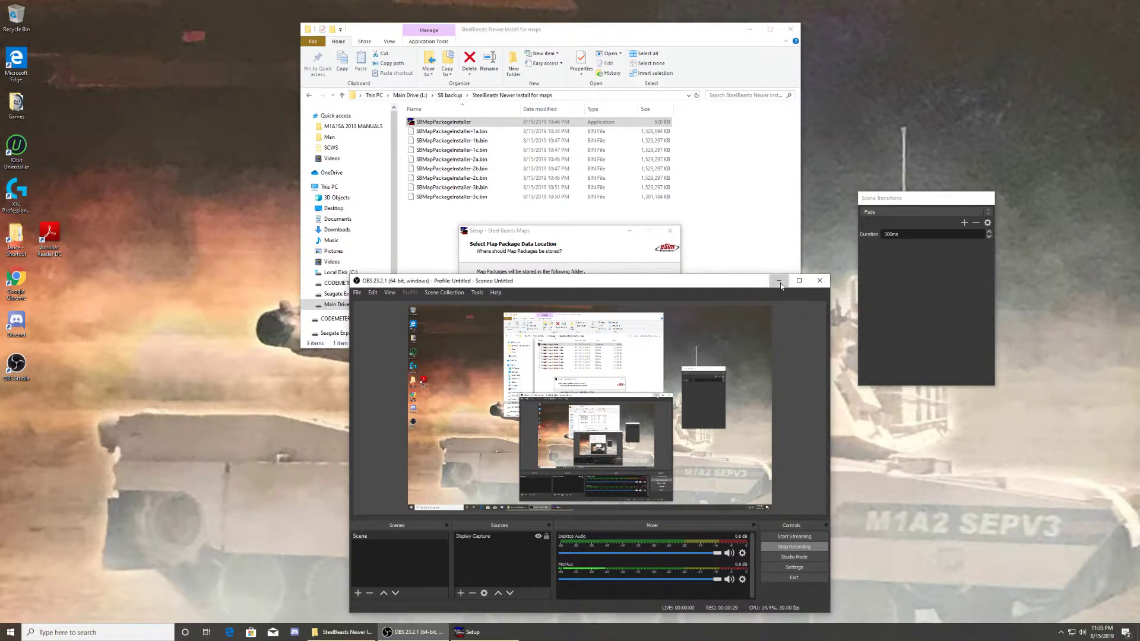
click(779, 282)
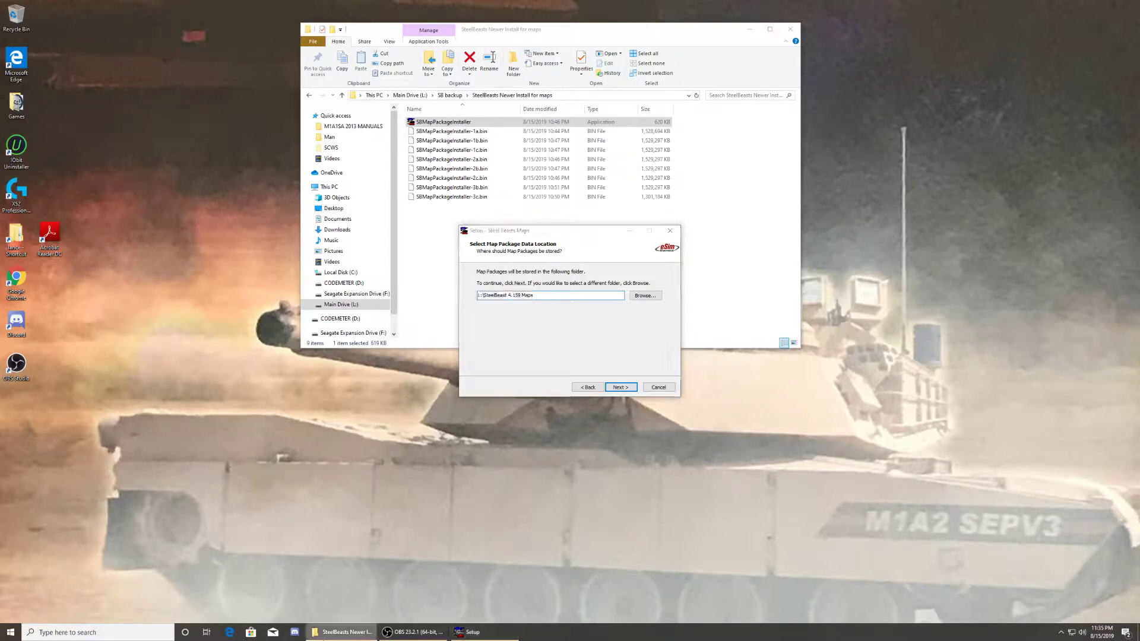
Step: Open a second File Explorer window on Main Drive (L:) and place it beside the map setup window
right_click(333, 631)
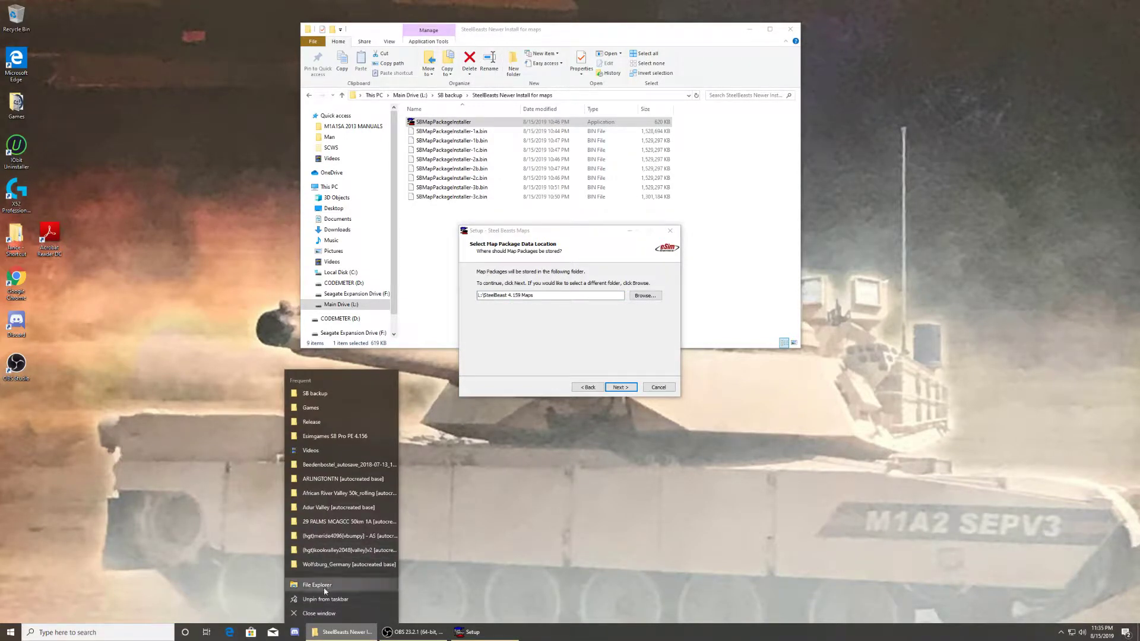
click(325, 587)
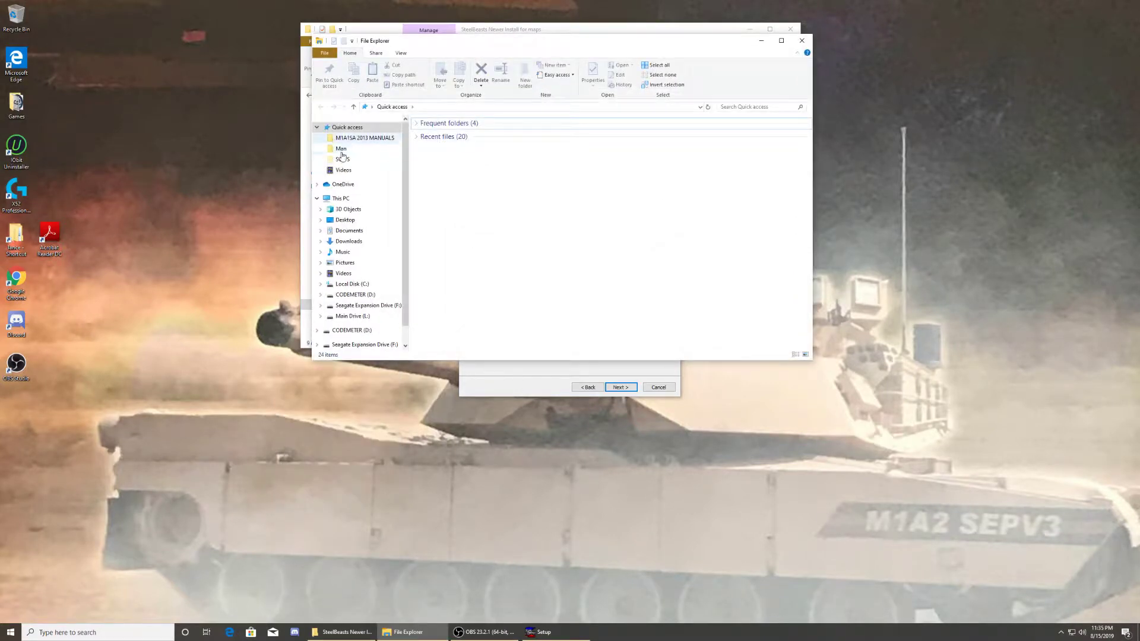
click(352, 316)
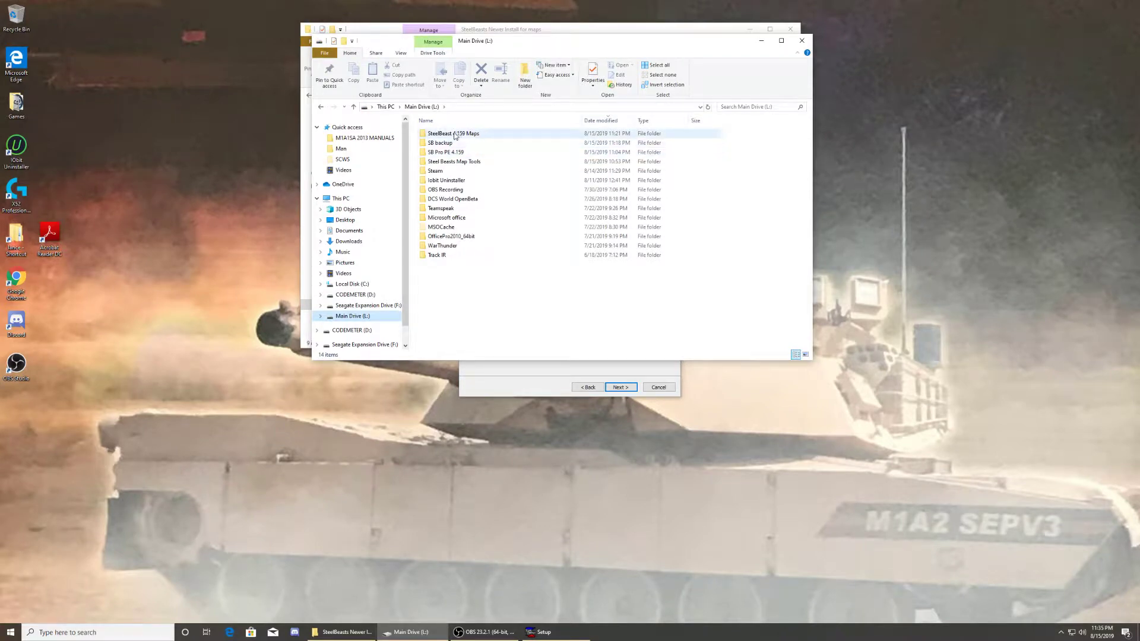
drag(522, 37, 839, 51)
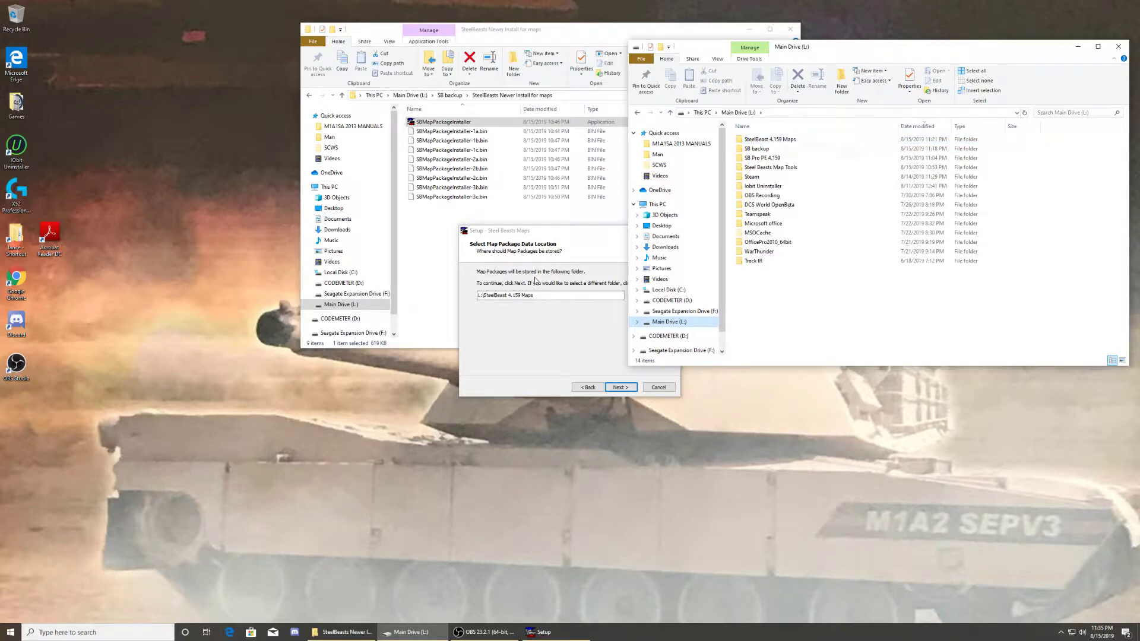
Step: Accept the SteelBeast 4.159 Maps data location to review the installable map components, and exit the setup without installing
click(620, 387)
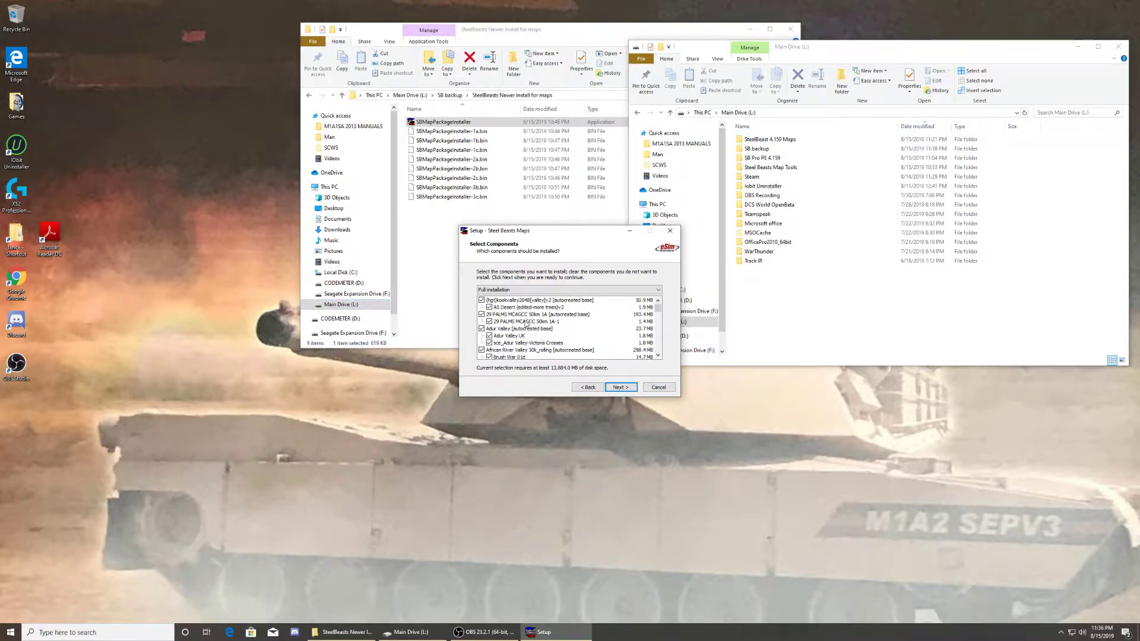
click(662, 390)
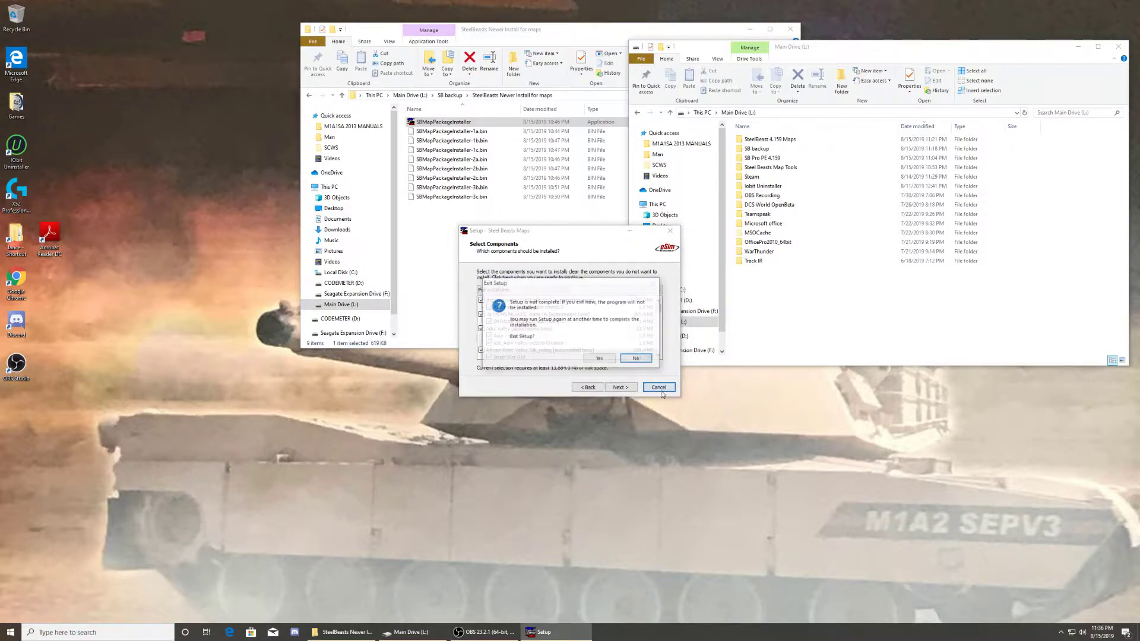
click(608, 360)
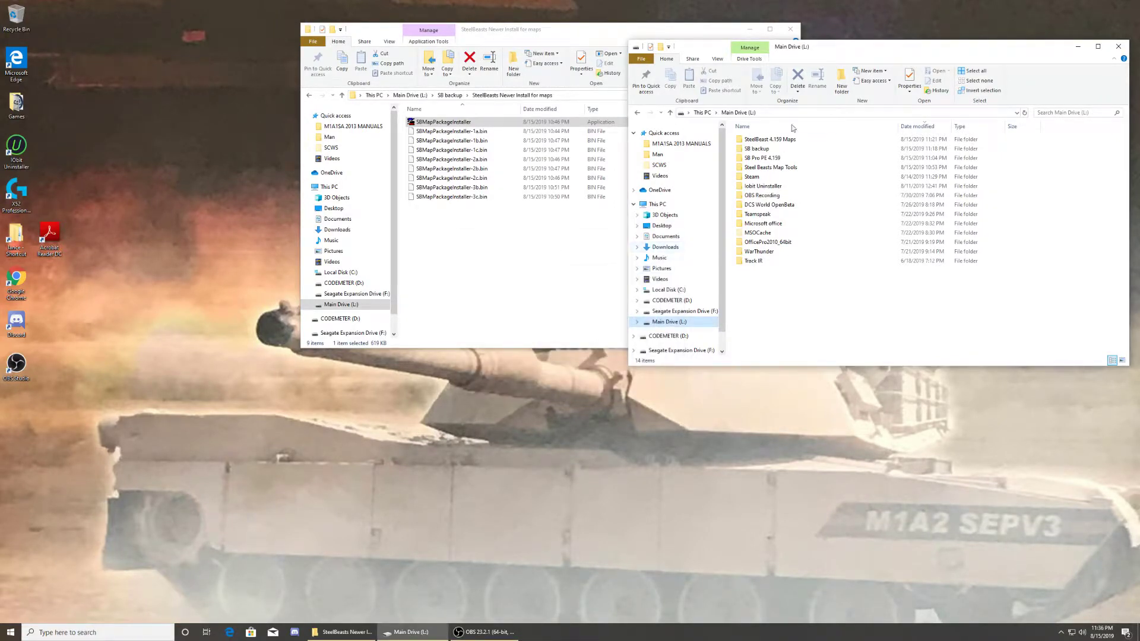
Step: Look through the map folders in SteelBeast 4.159 Maps on Main Drive (L:) and close that File Explorer window
double_click(781, 141)
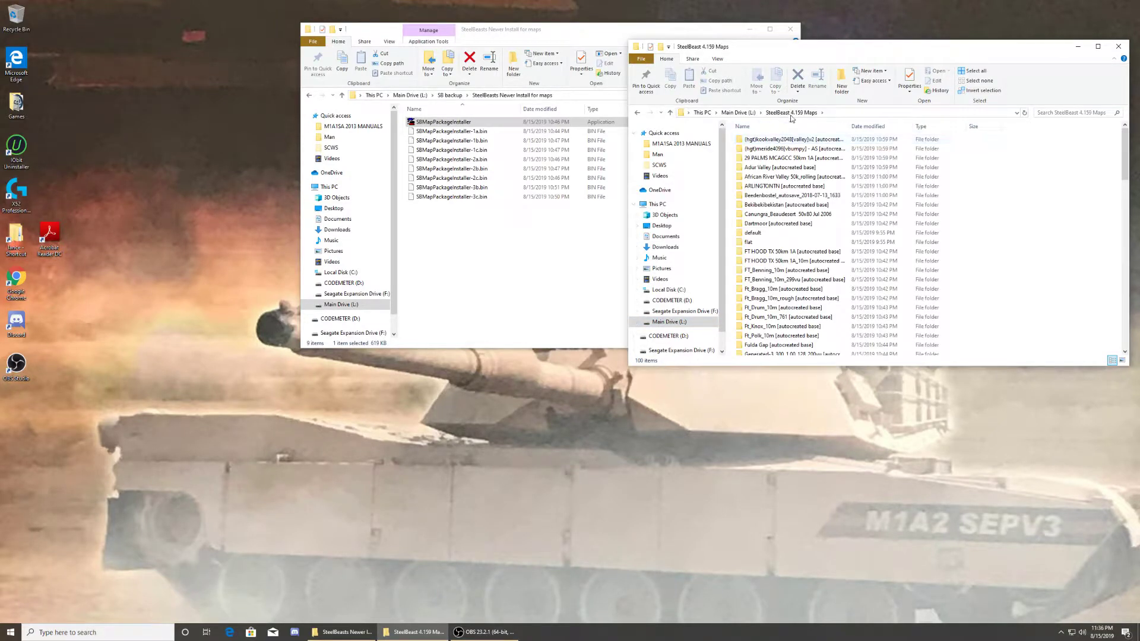
scroll(801, 307, down, 20)
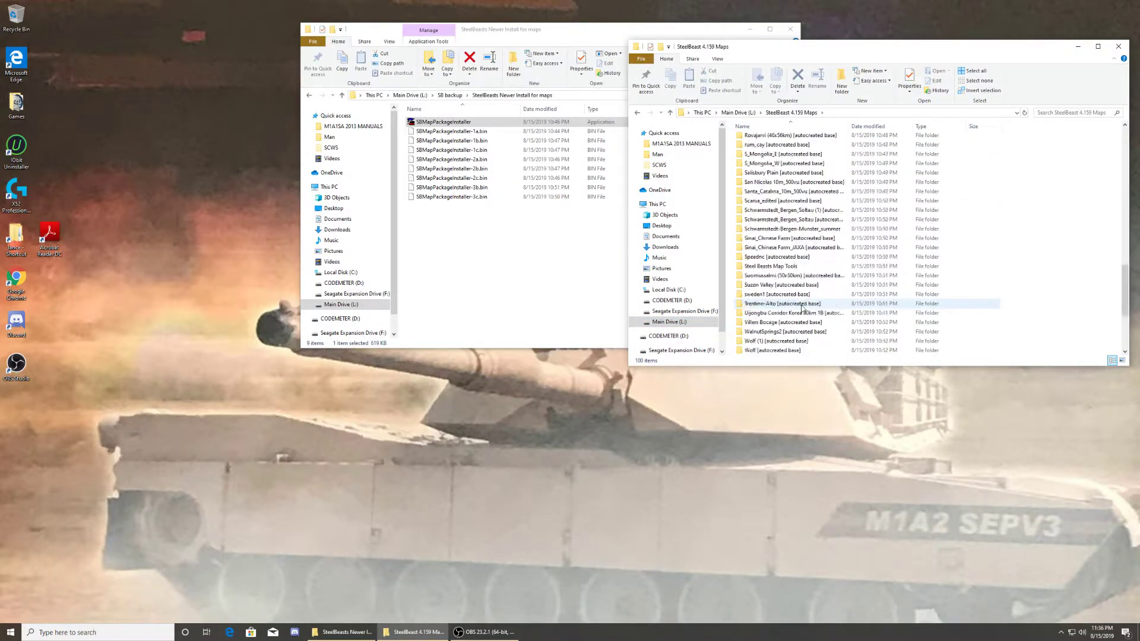
scroll(801, 307, up, 20)
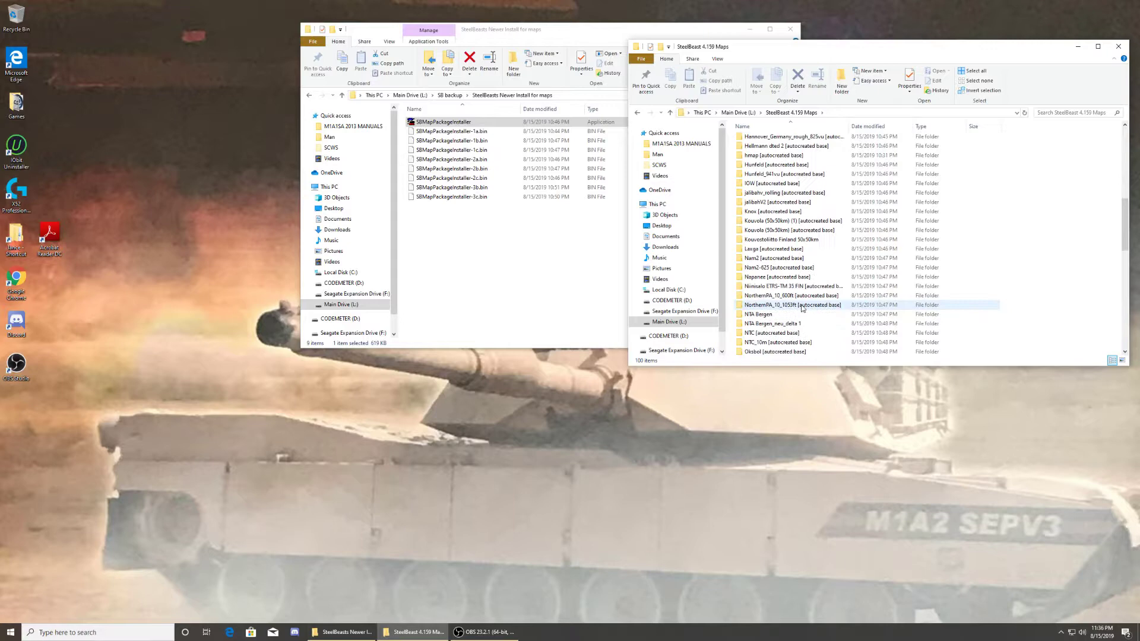
click(1119, 46)
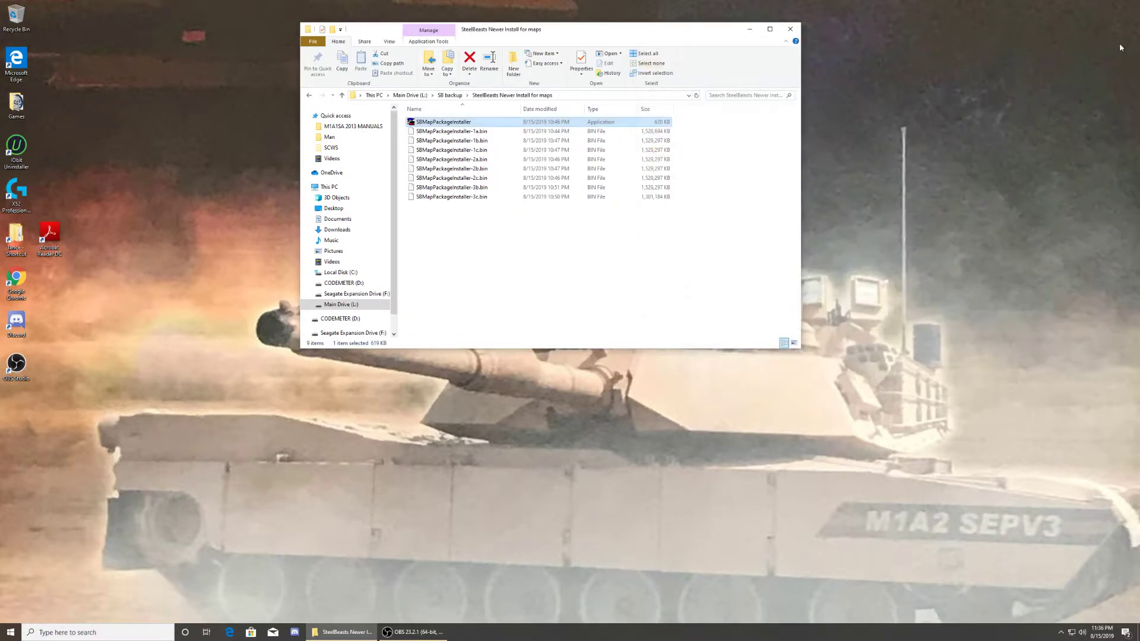
Step: Install Steel Beasts Map Tools from SBMapToolsSetupV19 in SB backup, using full installation with desktop and Quick Launch shortcuts
click(454, 96)
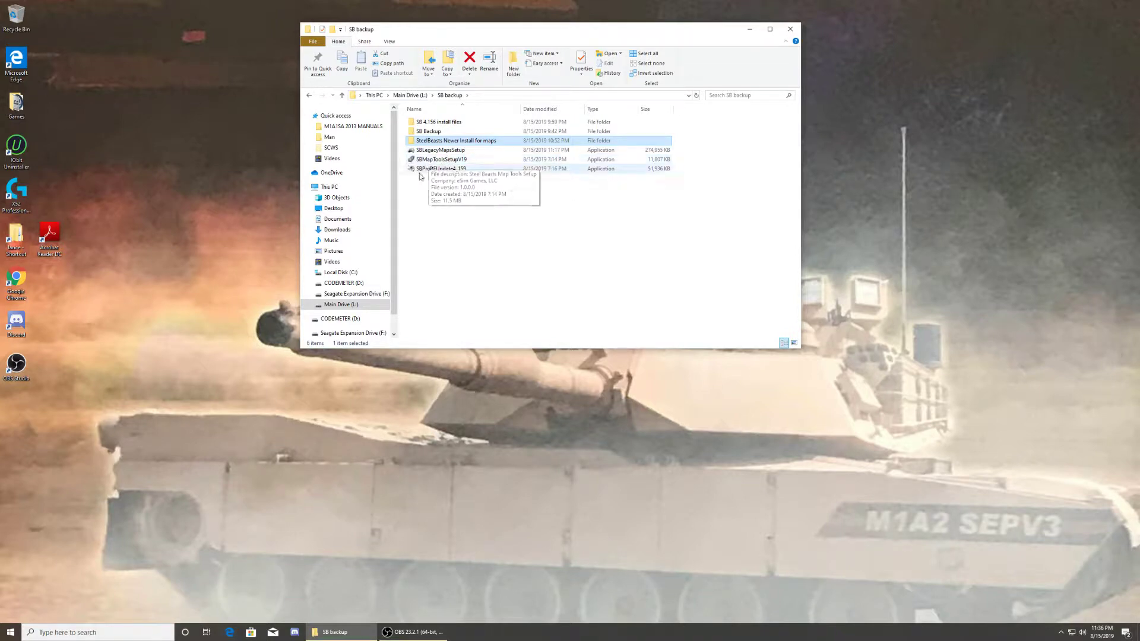
double_click(433, 161)
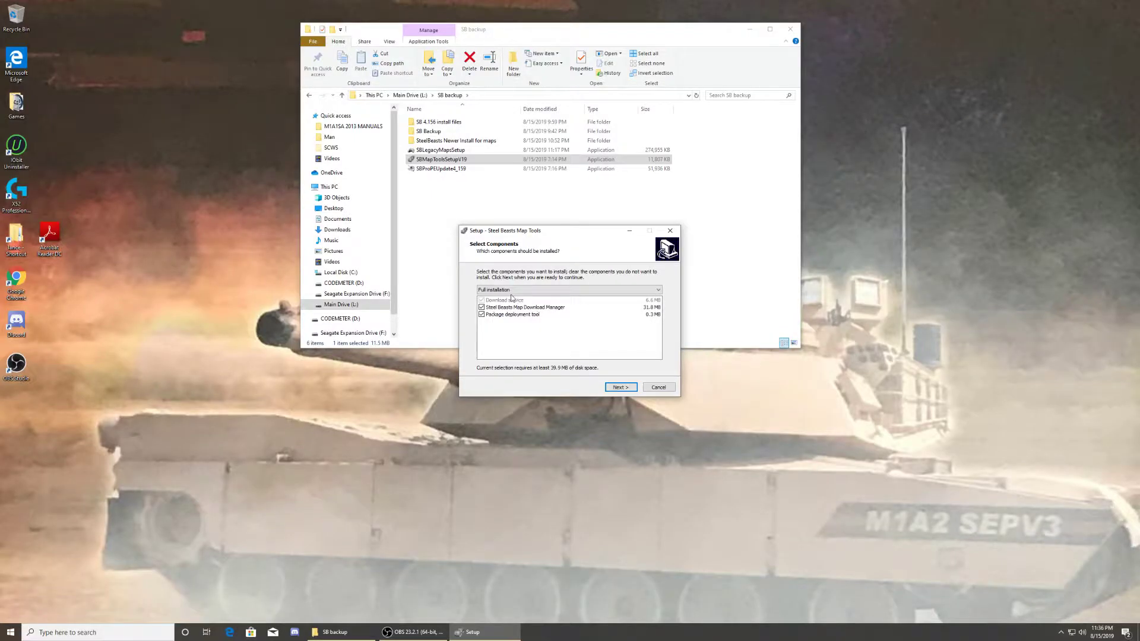
click(620, 390)
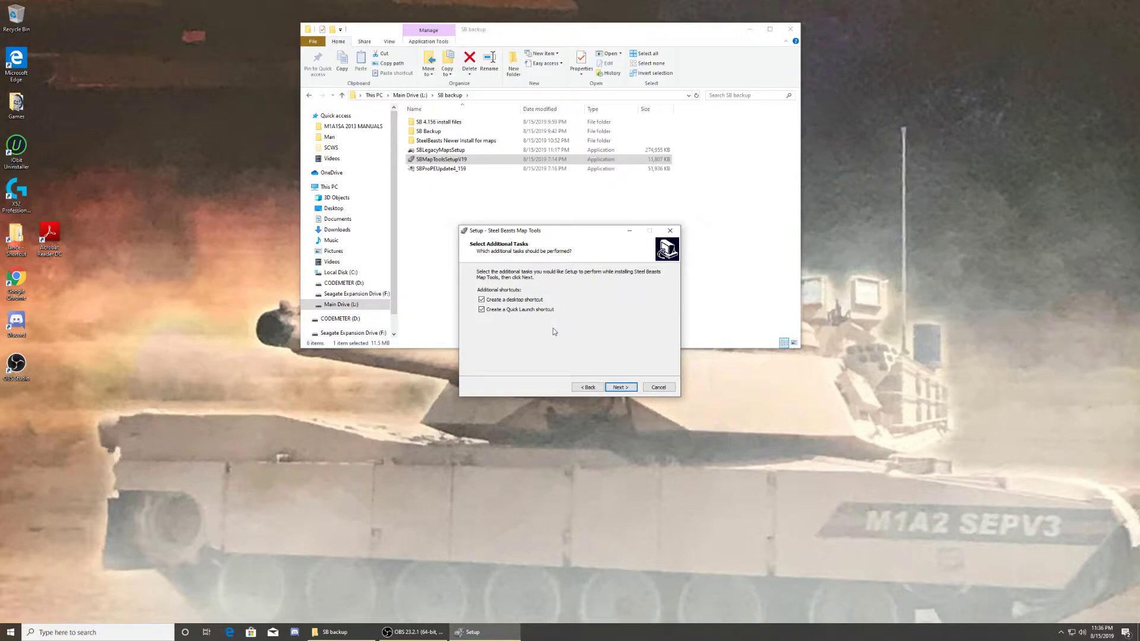
click(620, 389)
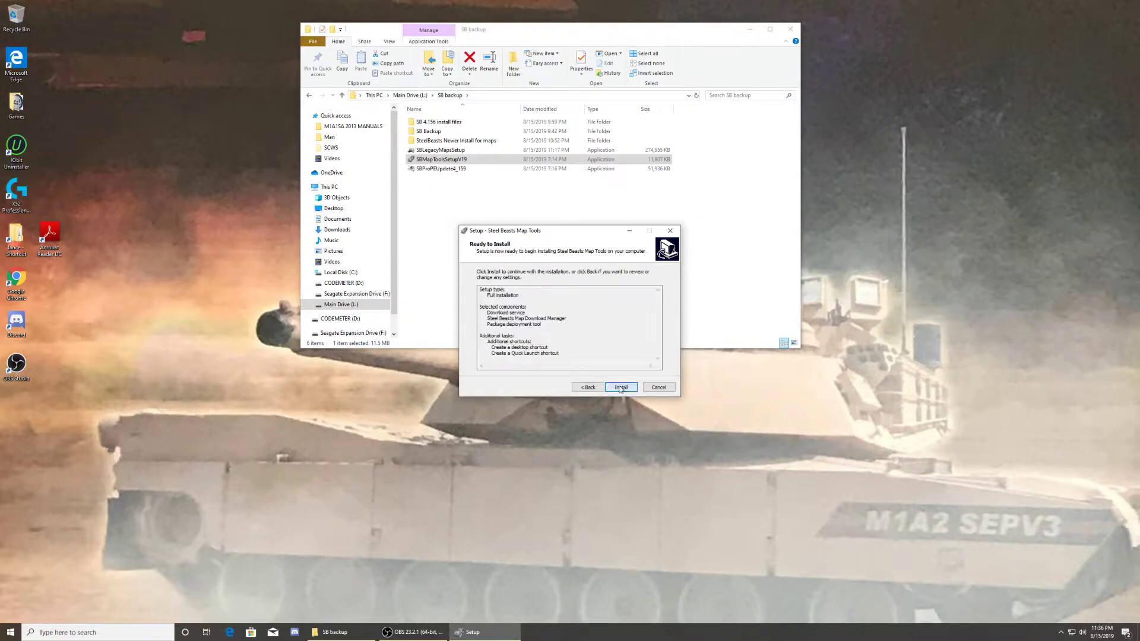
click(620, 388)
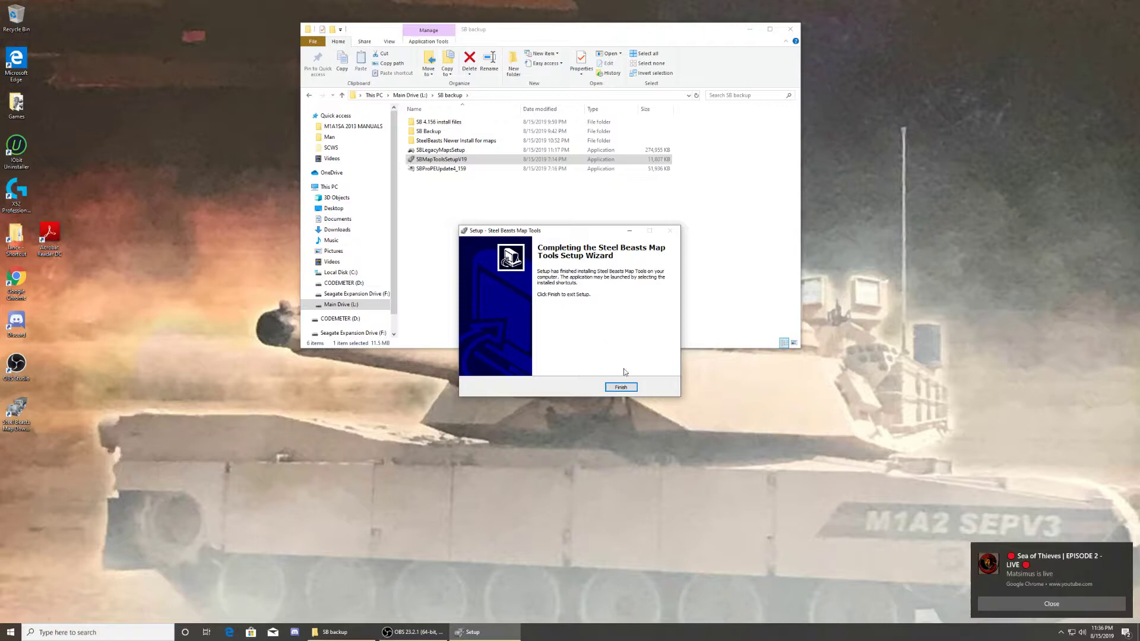
click(618, 387)
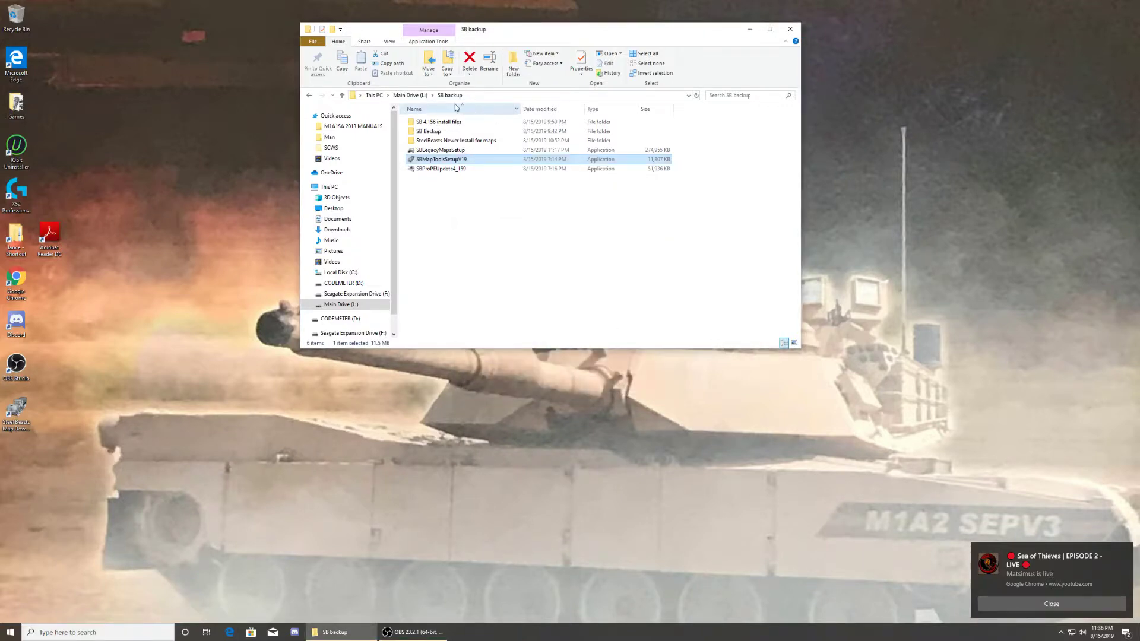
Step: Move the Steel Beasts Map Download Manager shortcut from the desktop into the Games folder, replacing the existing file
click(418, 96)
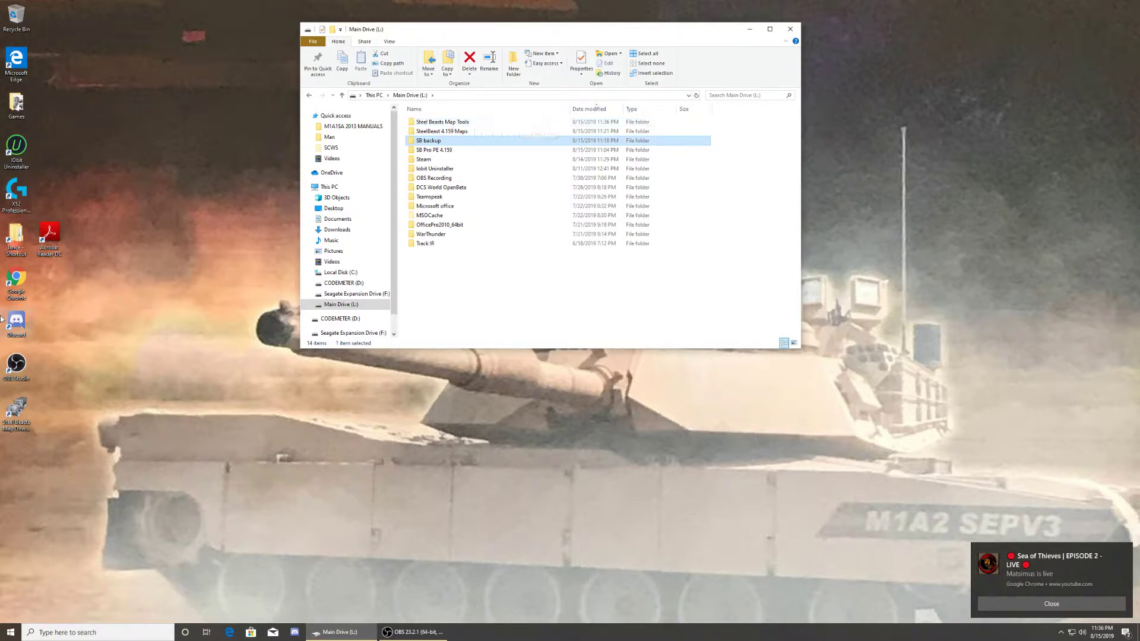
right_click(24, 418)
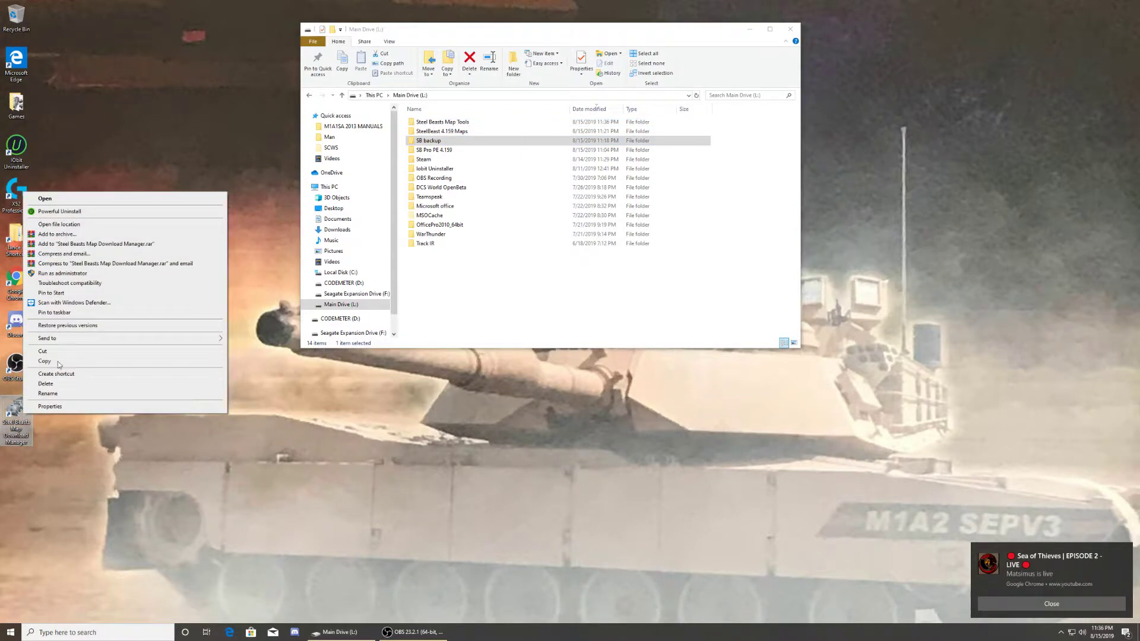
click(89, 198)
double_click(17, 106)
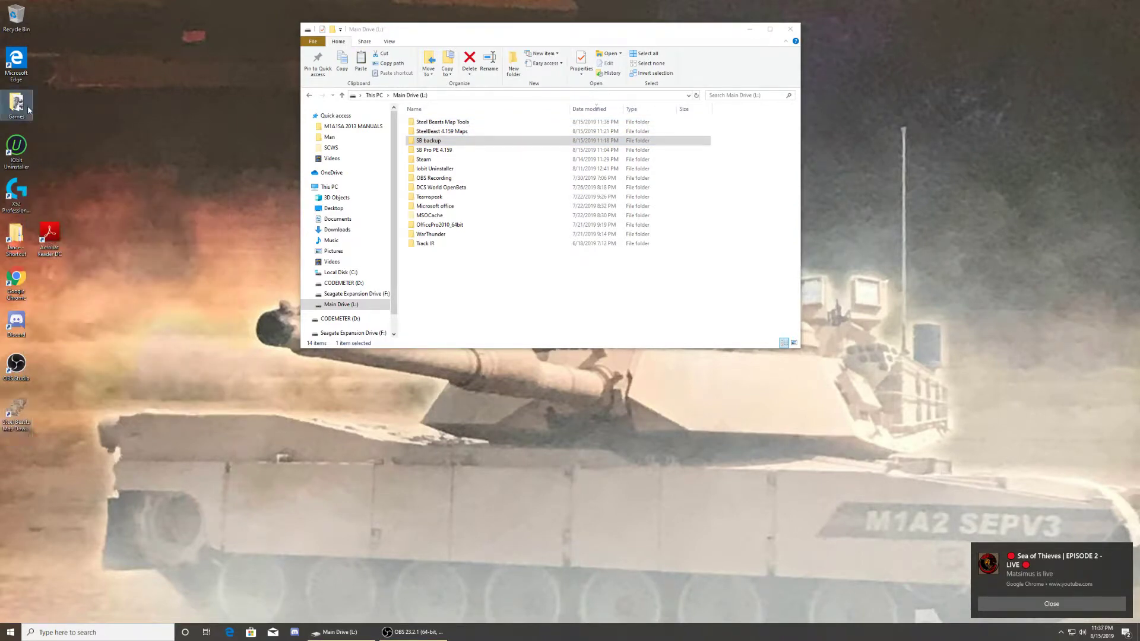
right_click(756, 291)
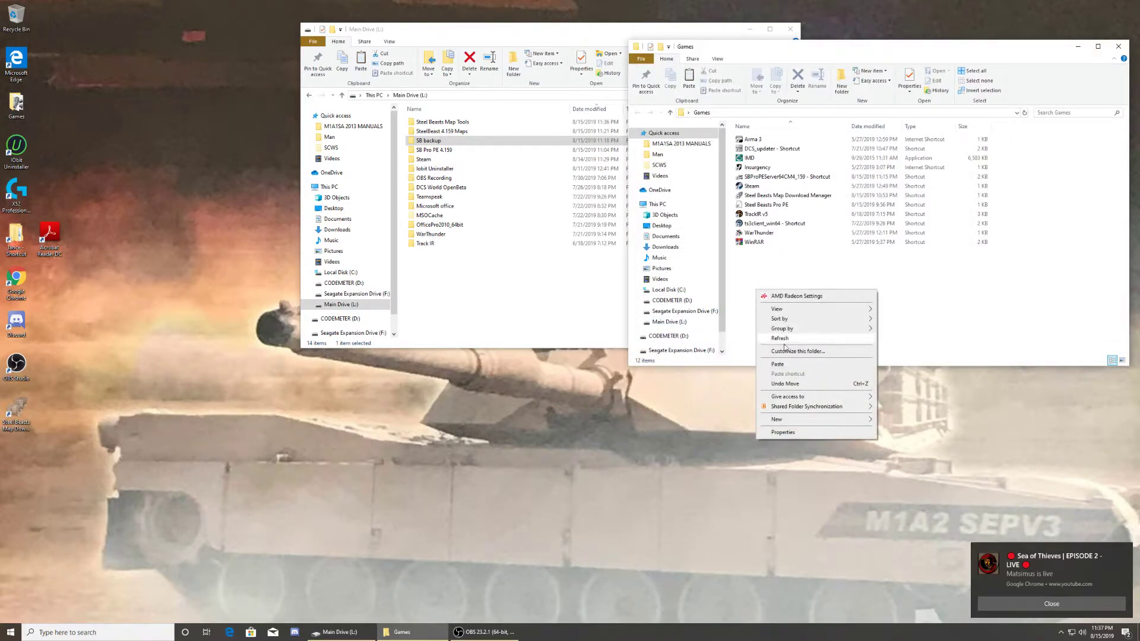
click(793, 367)
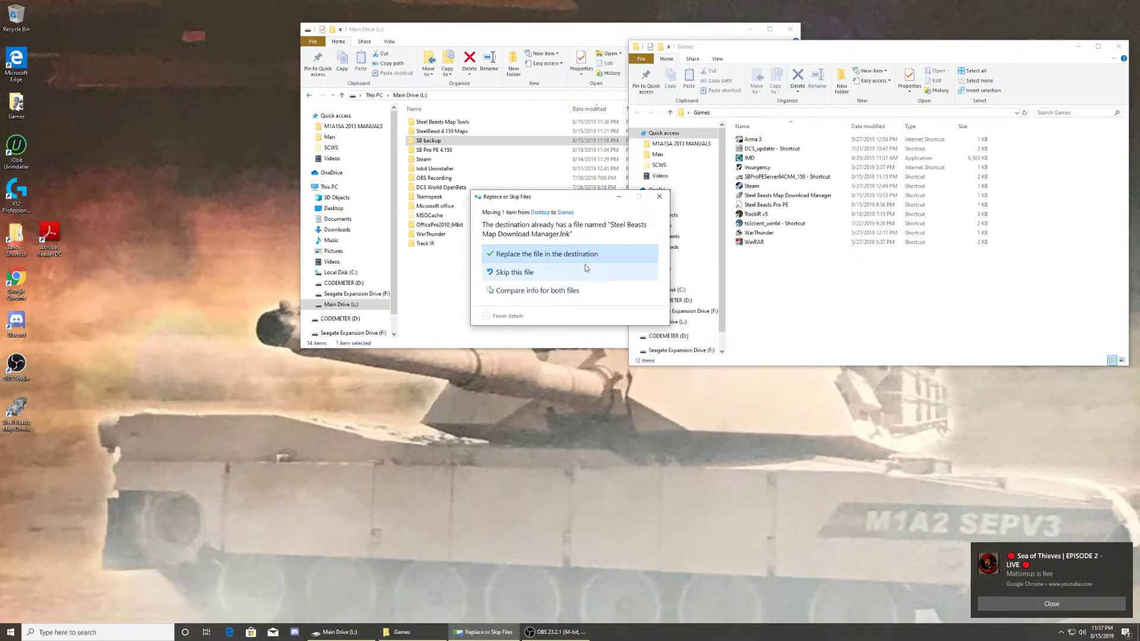
click(546, 254)
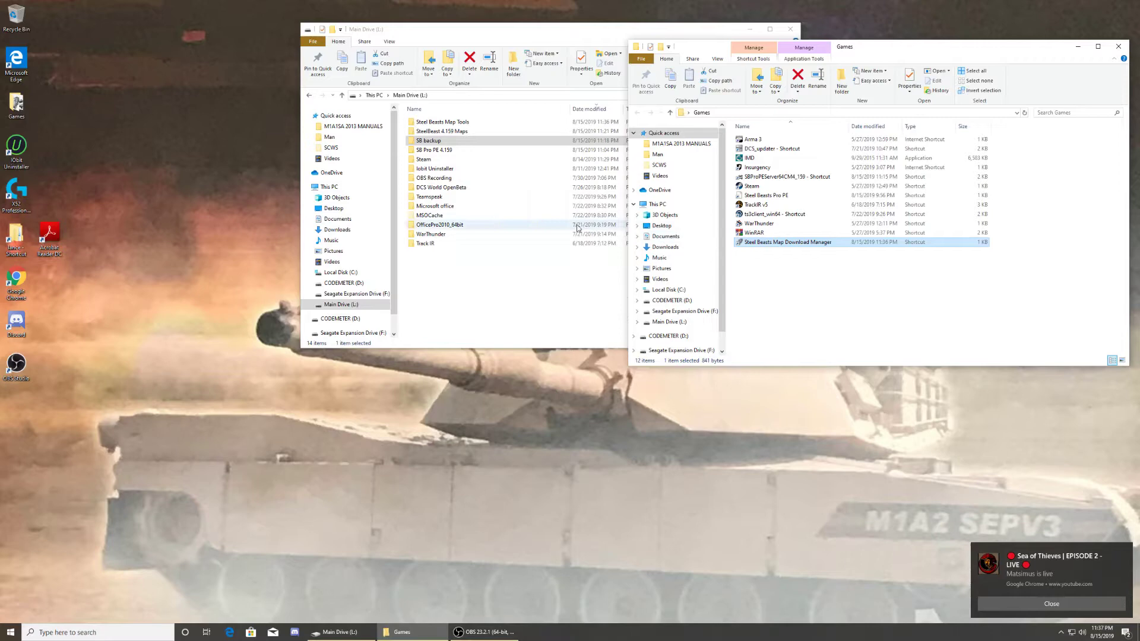
Step: Launch SBProPEUpdated_159 from SB backup, accept the license agreement and continue to the destination location
double_click(428, 141)
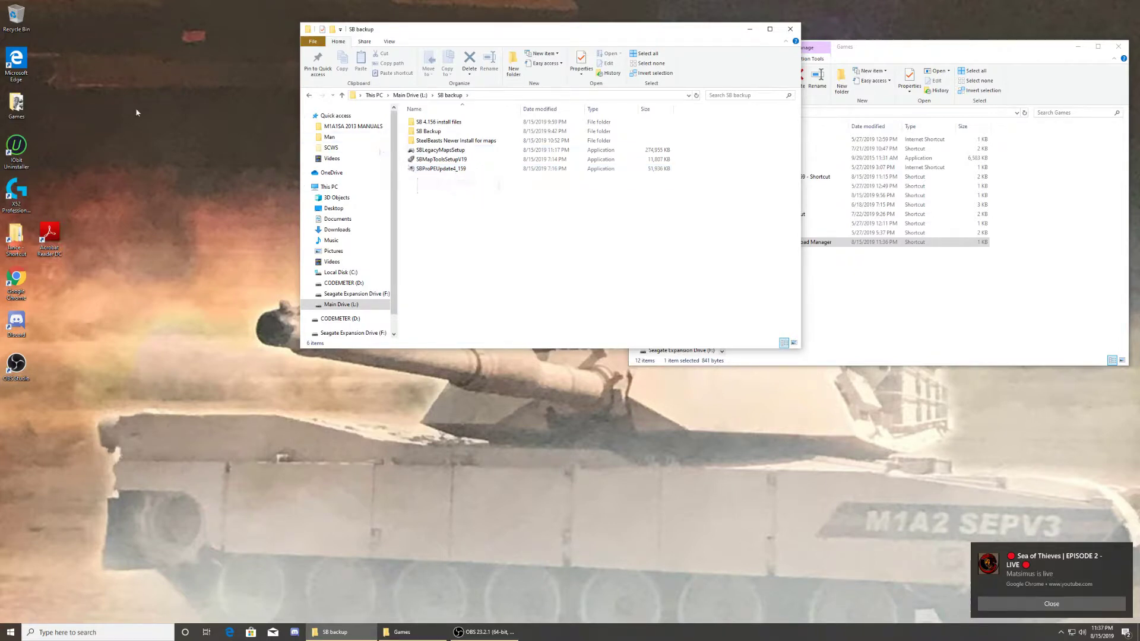
double_click(443, 169)
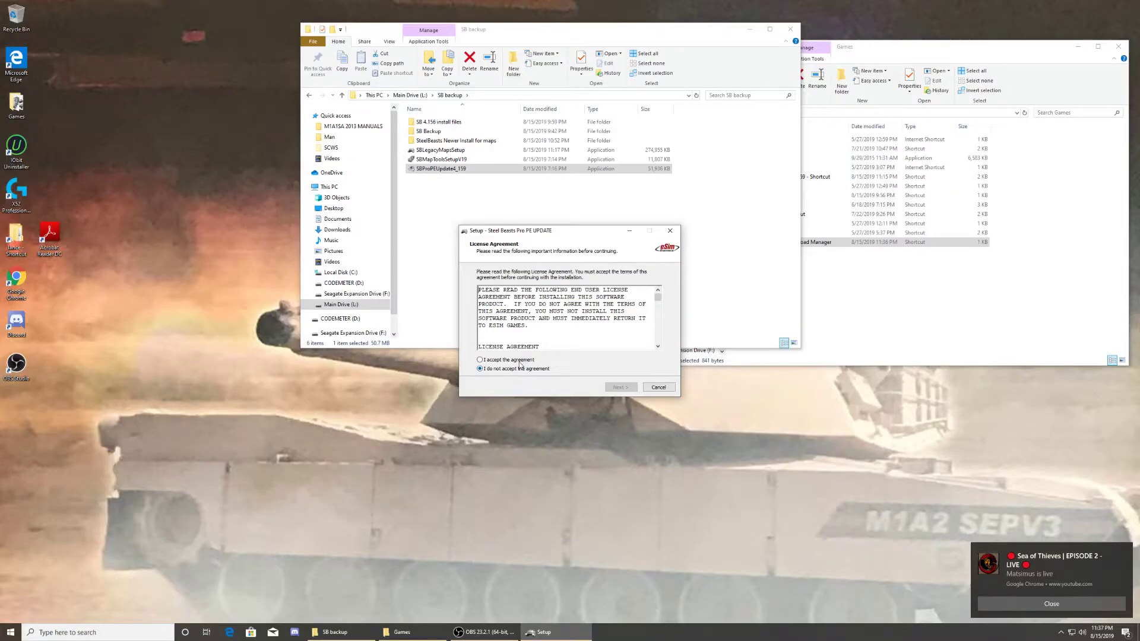
click(522, 364)
click(620, 387)
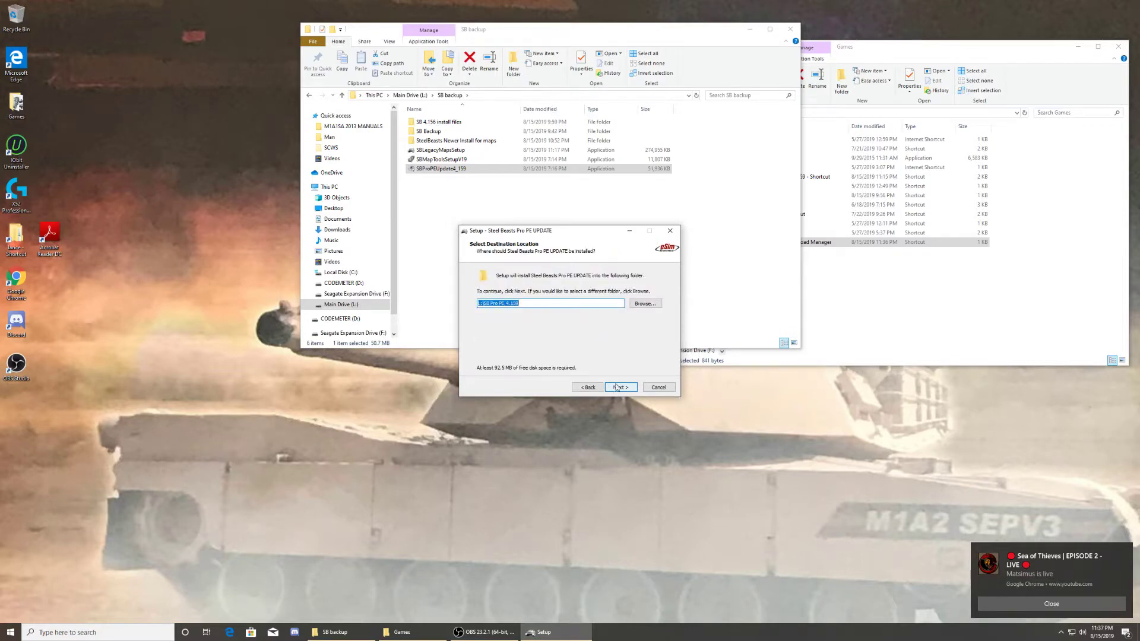
Step: Open the SB Pro PE 4.159 folder on Main Drive (L:) to check the update's destination
click(883, 53)
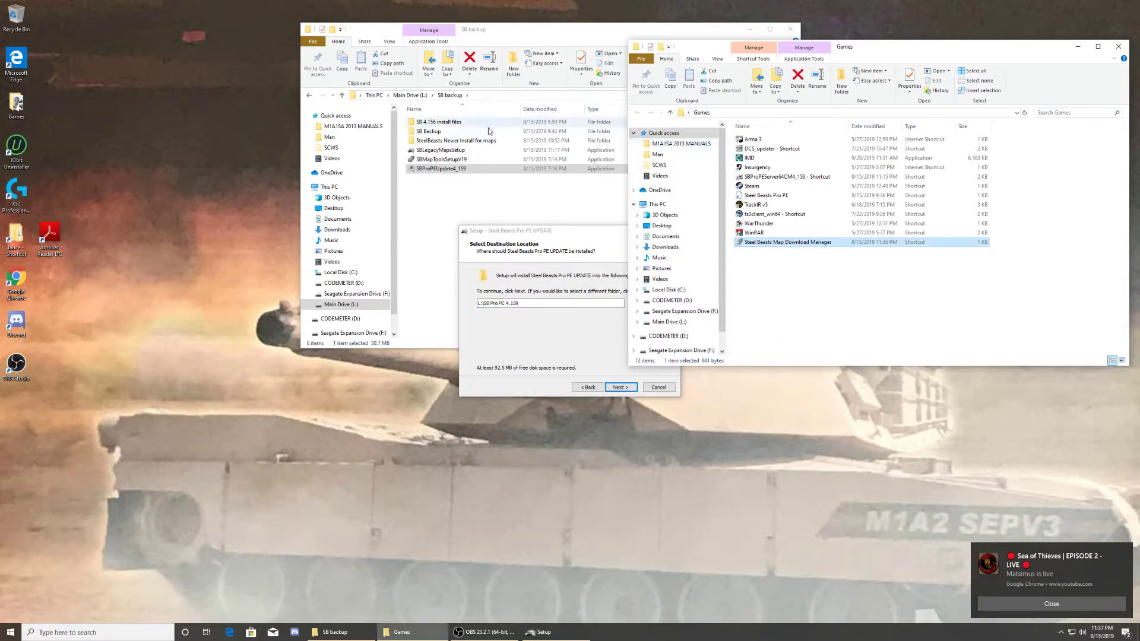
click(423, 97)
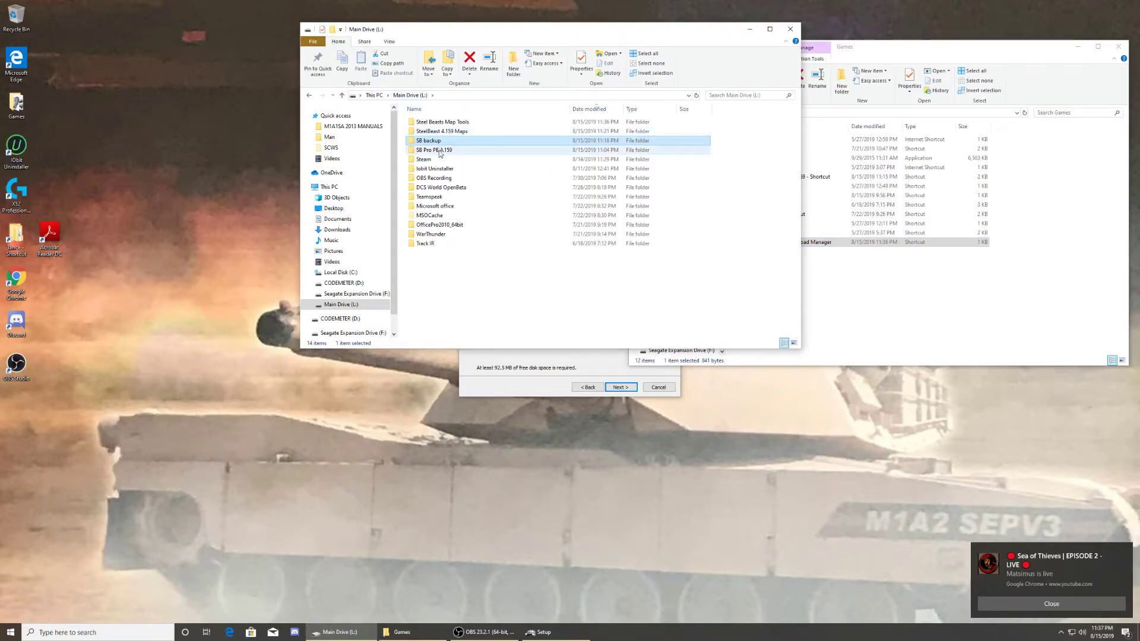
double_click(440, 151)
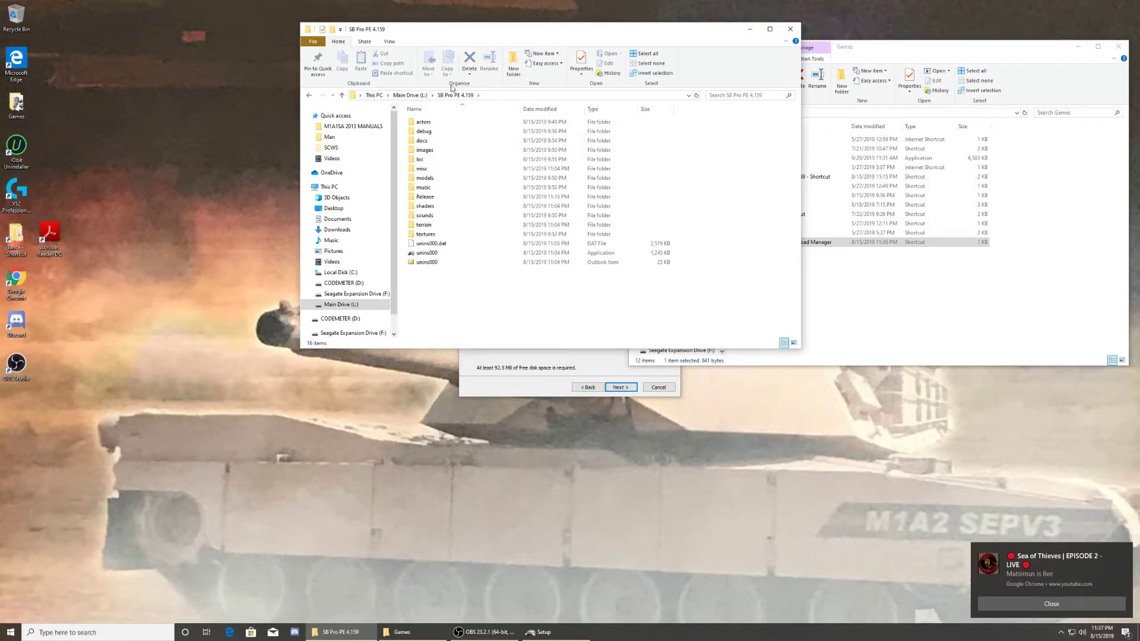
Step: Install the Steel Beasts Pro PE update into the SB Pro PE 4.159 folder, finish setup and close both open folder windows
click(568, 363)
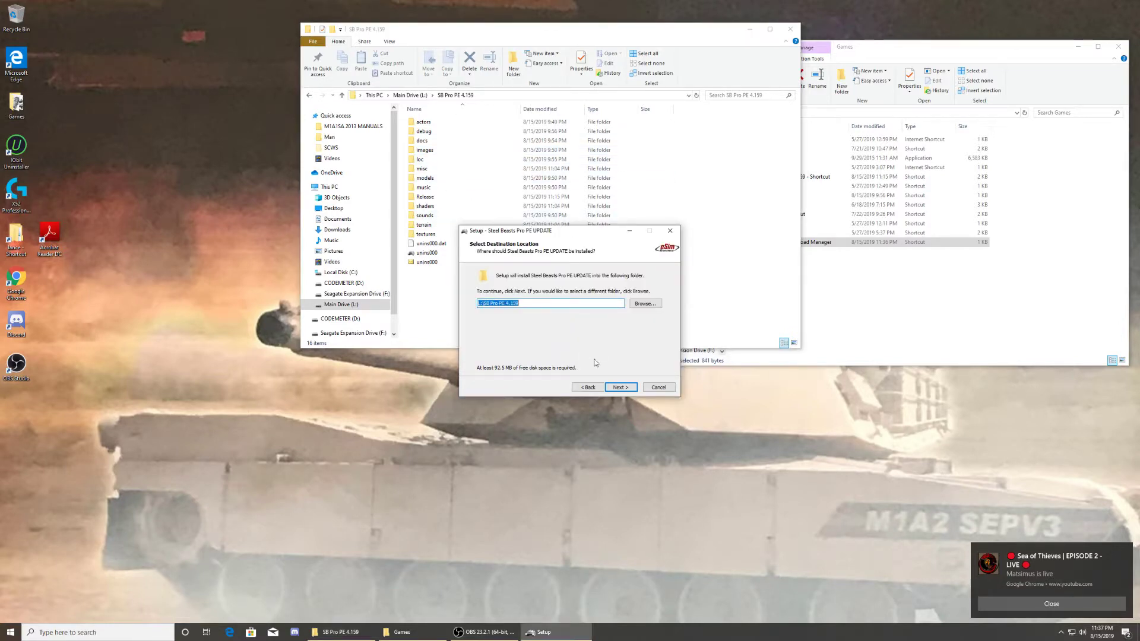
click(620, 388)
click(620, 388)
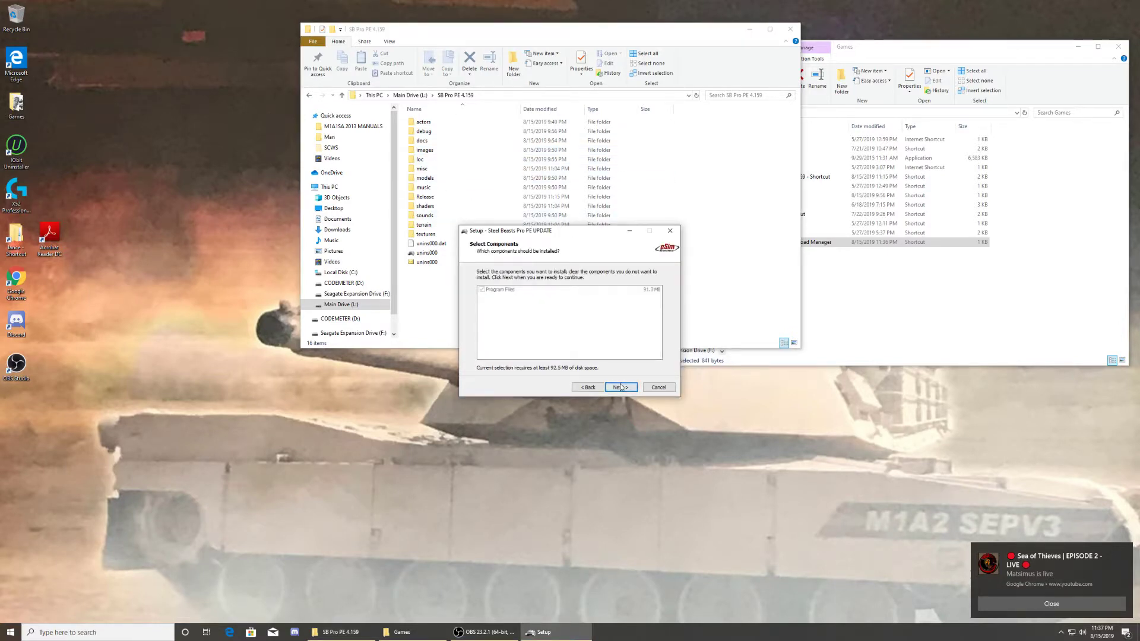
click(620, 388)
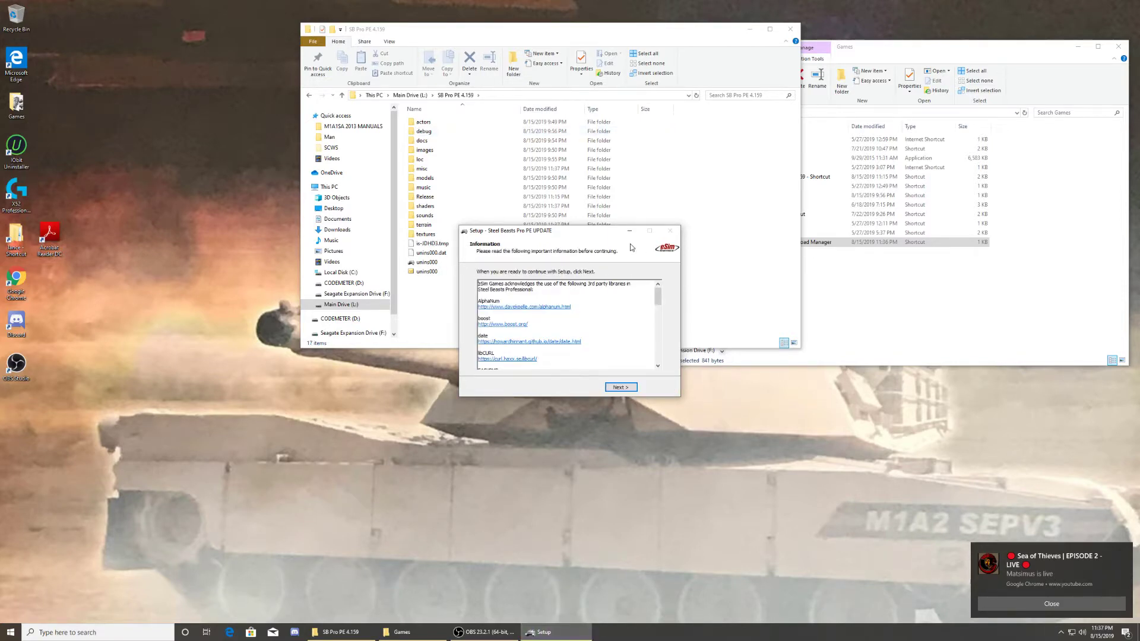
click(621, 387)
click(620, 387)
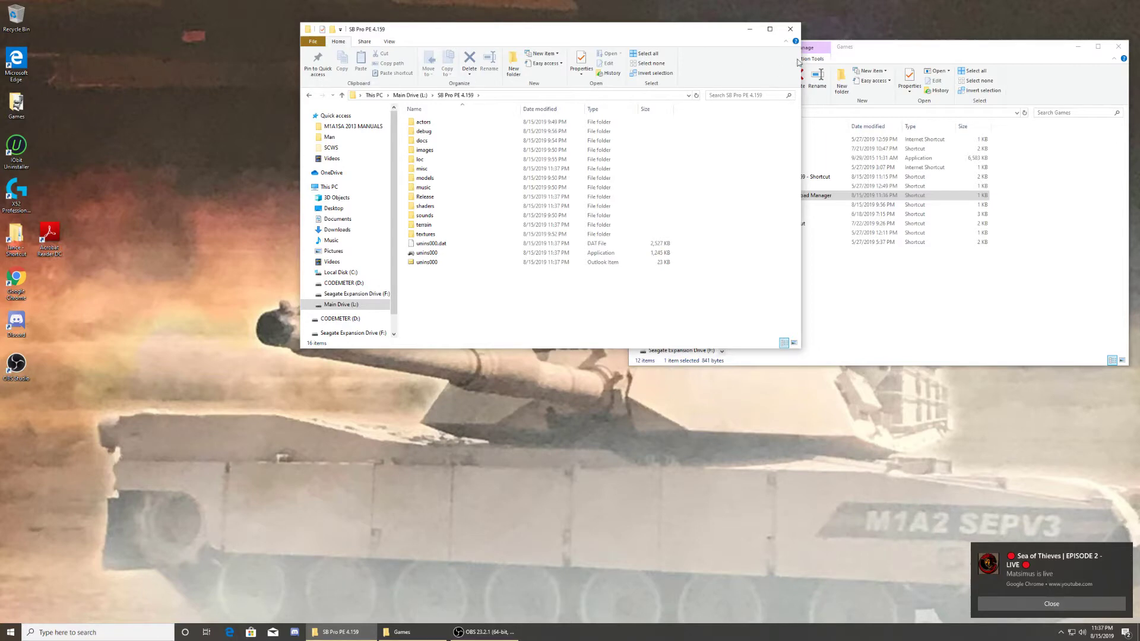
click(790, 28)
click(1117, 49)
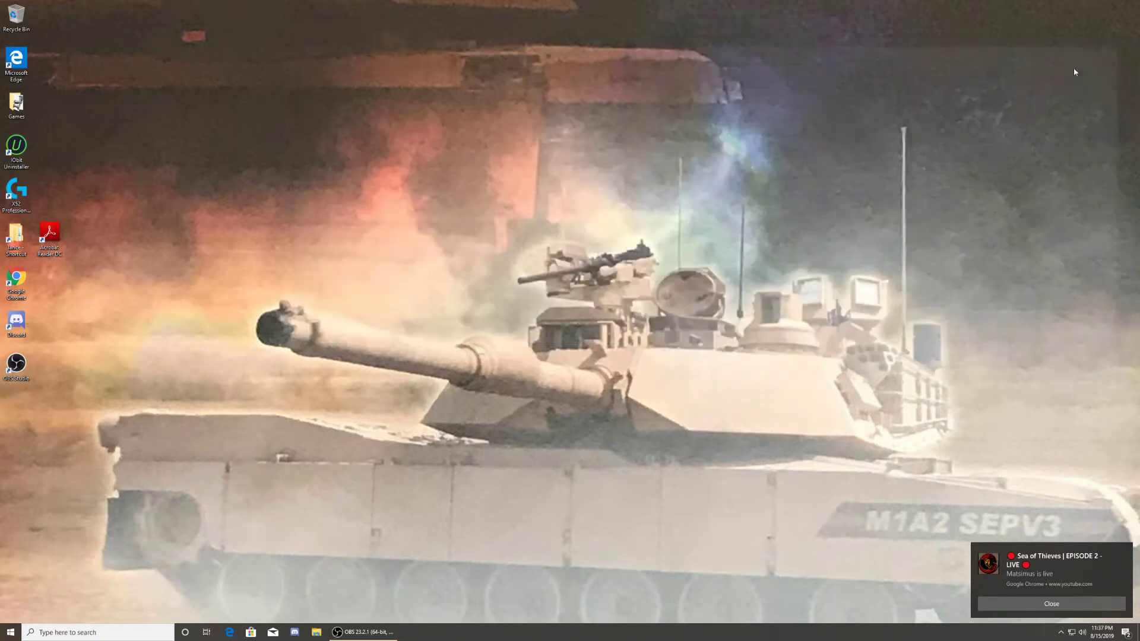
Step: Launch Steel Beasts Pro PE from the Games folder and open its File Paths options to check the map package folder
double_click(10, 103)
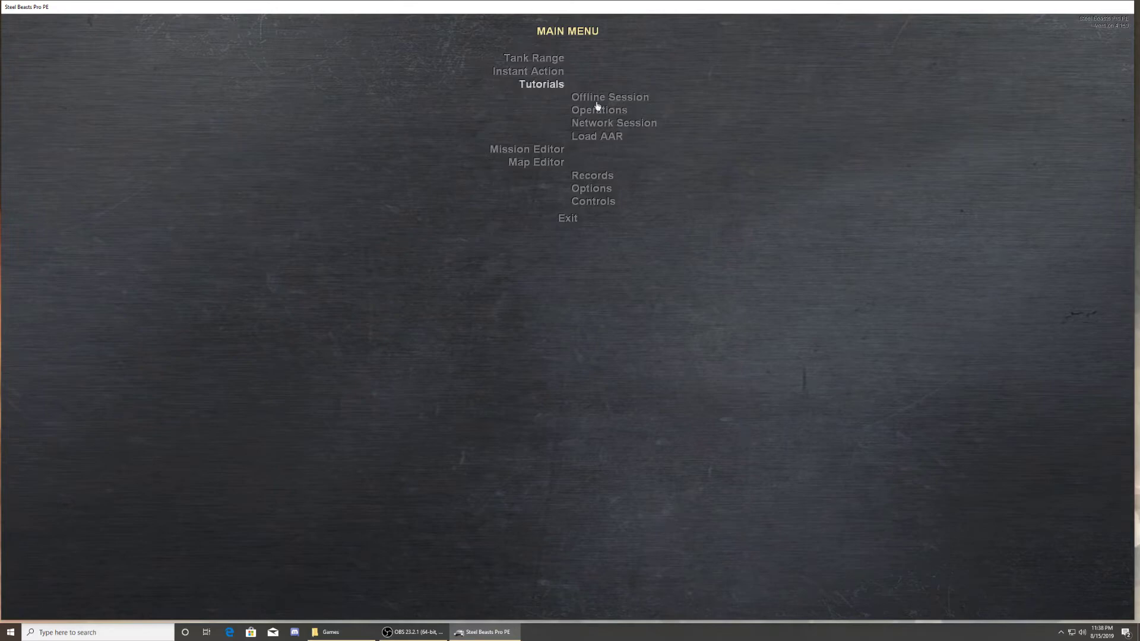
click(592, 188)
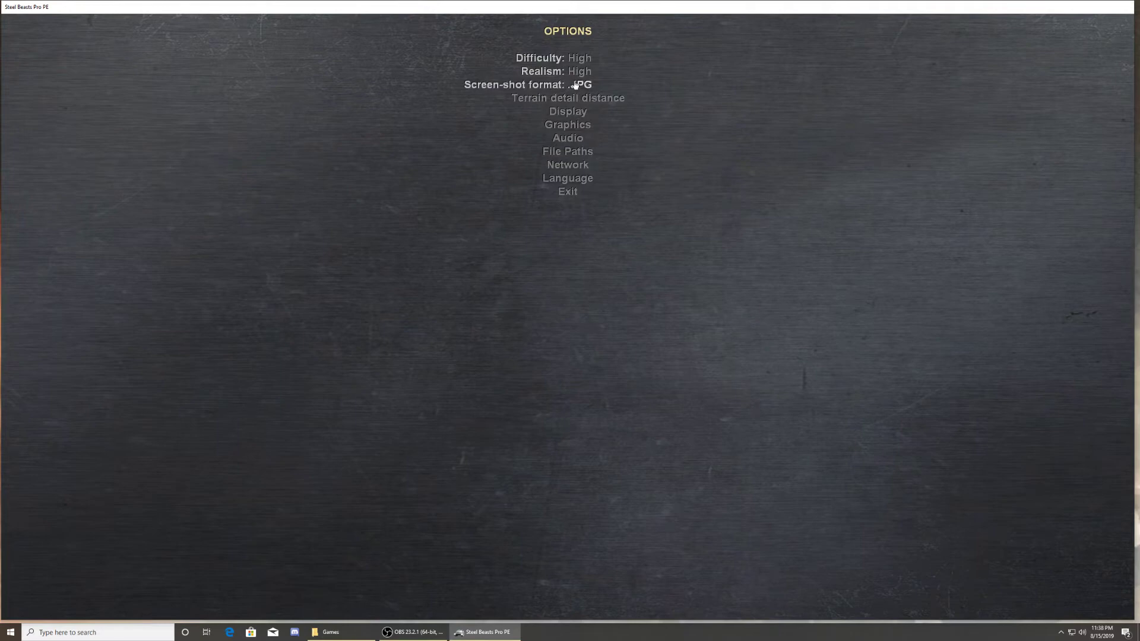
click(565, 152)
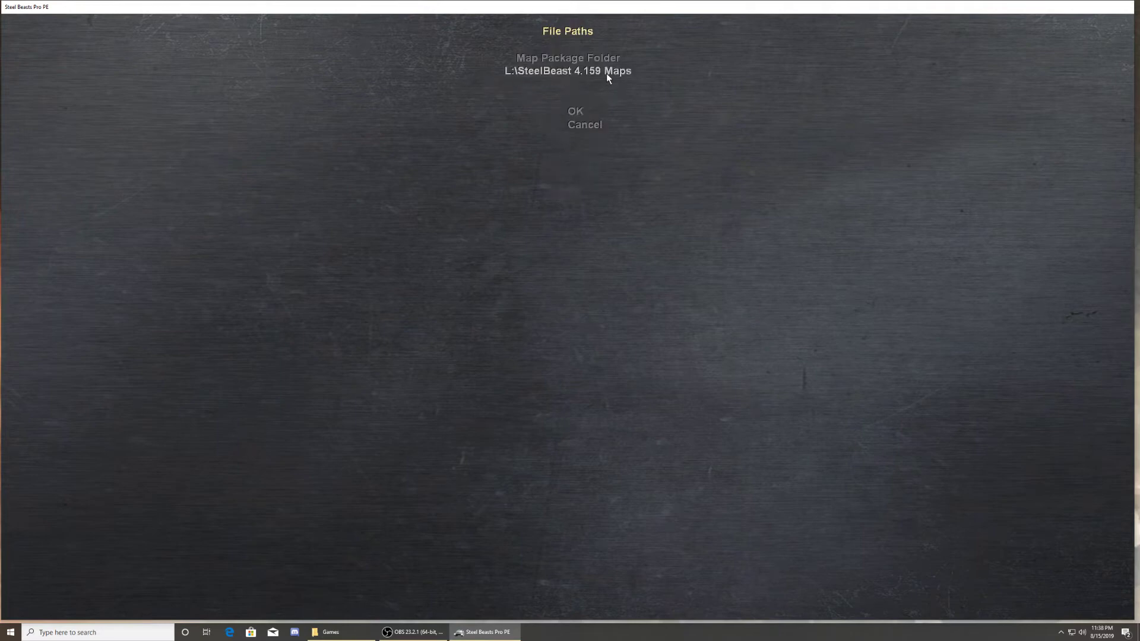
Step: Open the SteelBeast 4.159 Maps folder on Main Drive (L:) to compare it with the map package path
click(344, 631)
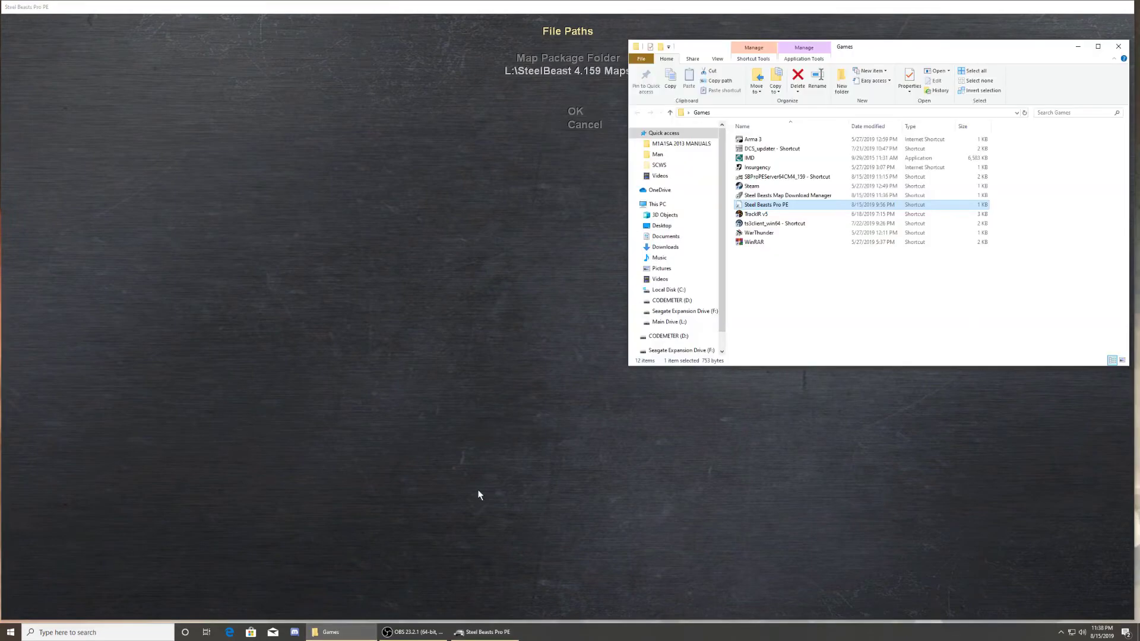
click(680, 325)
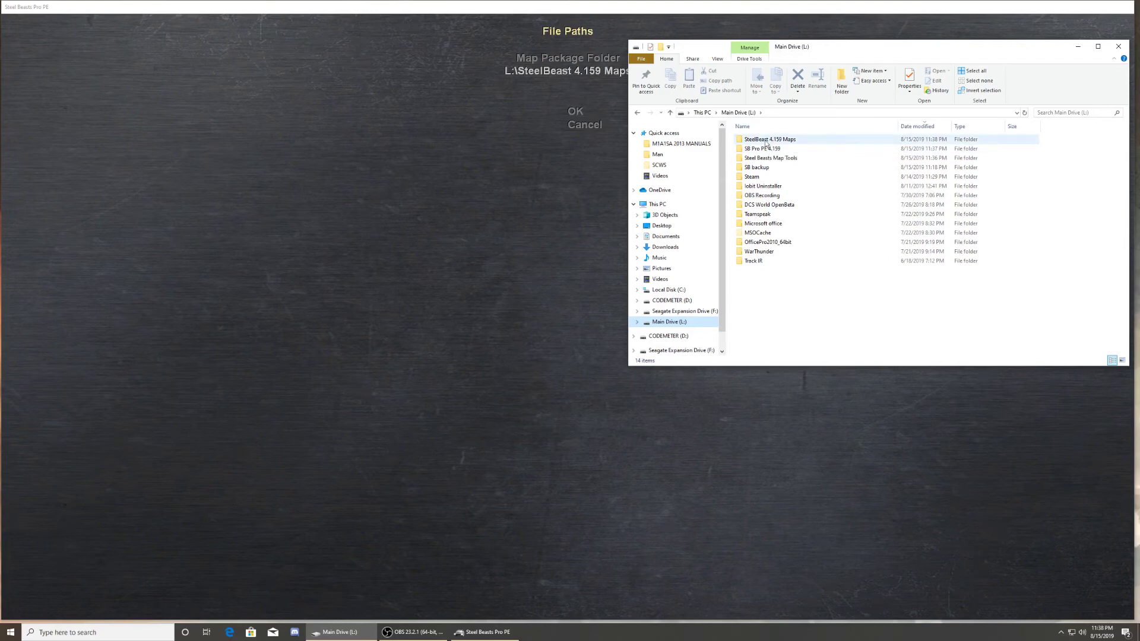
double_click(756, 141)
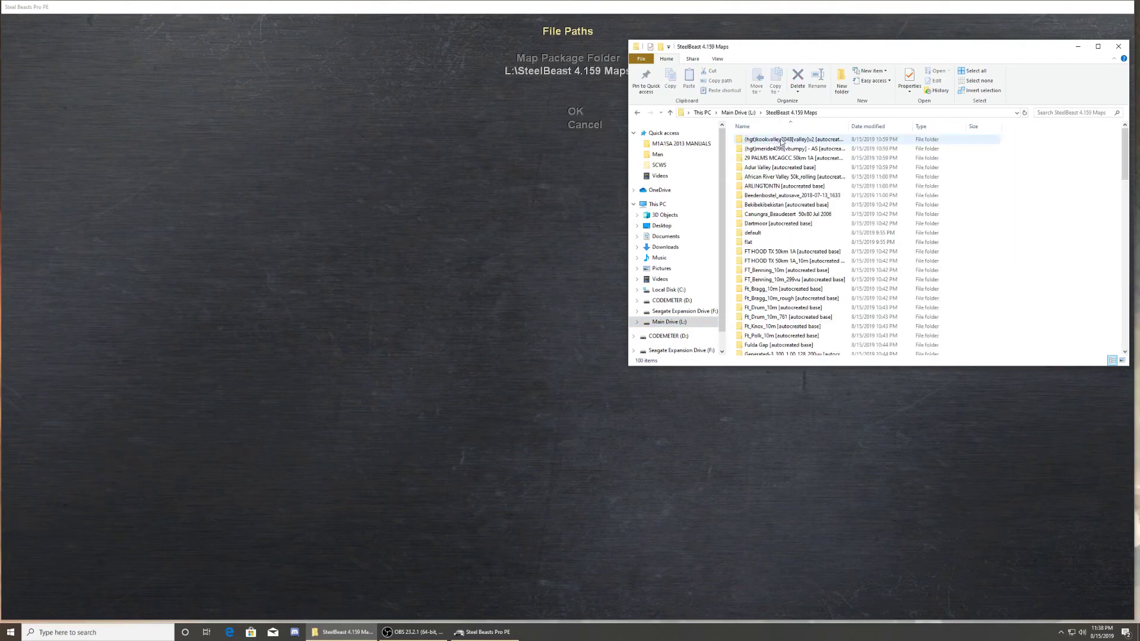
Step: Accept the map package folder path, exit Steel Beasts Pro PE and close the SteelBeast 4.159 Maps folder window
click(576, 113)
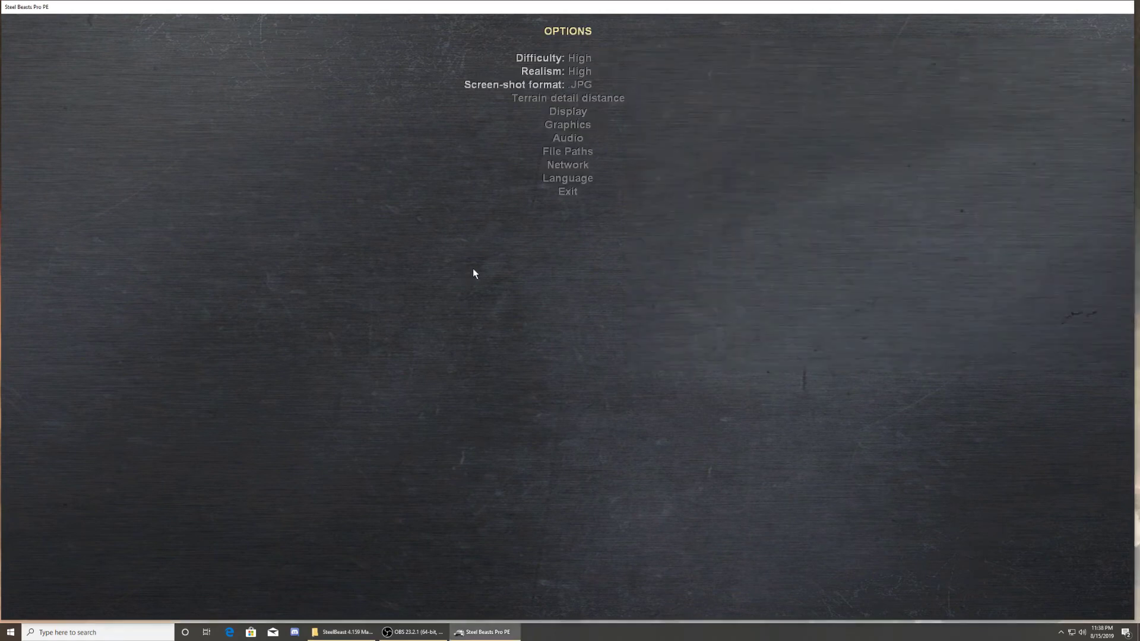
click(559, 192)
click(574, 221)
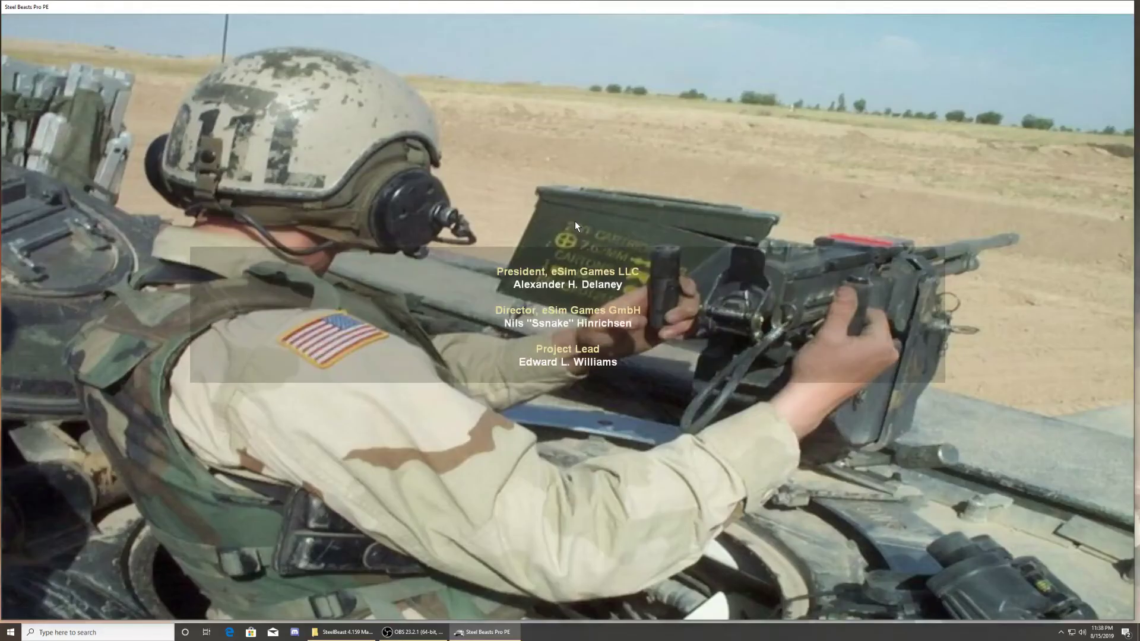
click(570, 225)
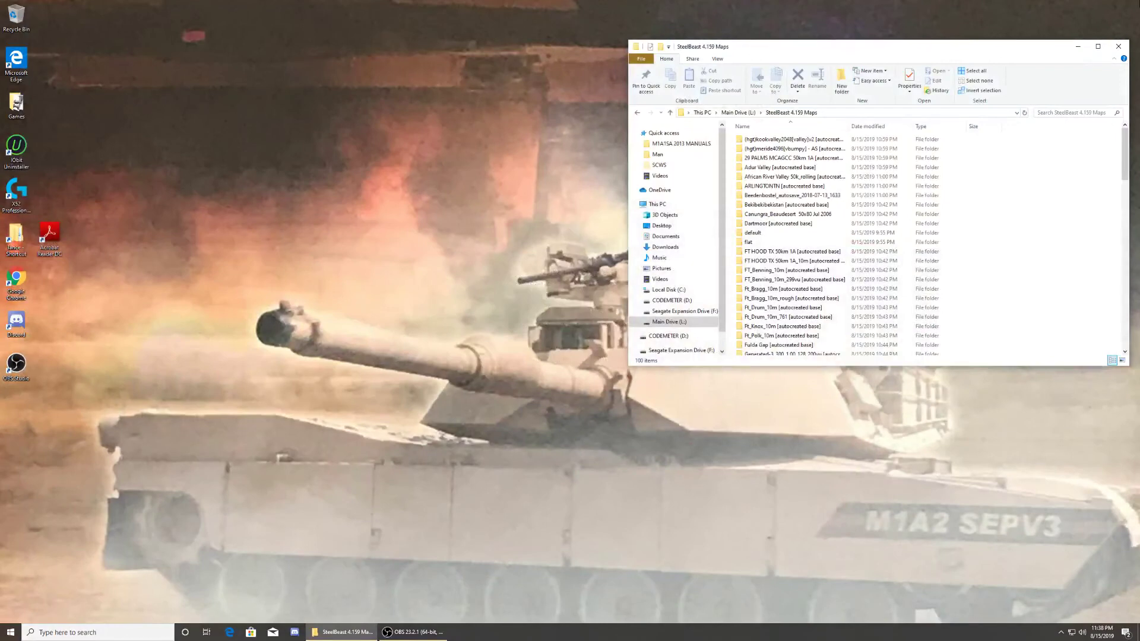
click(1118, 47)
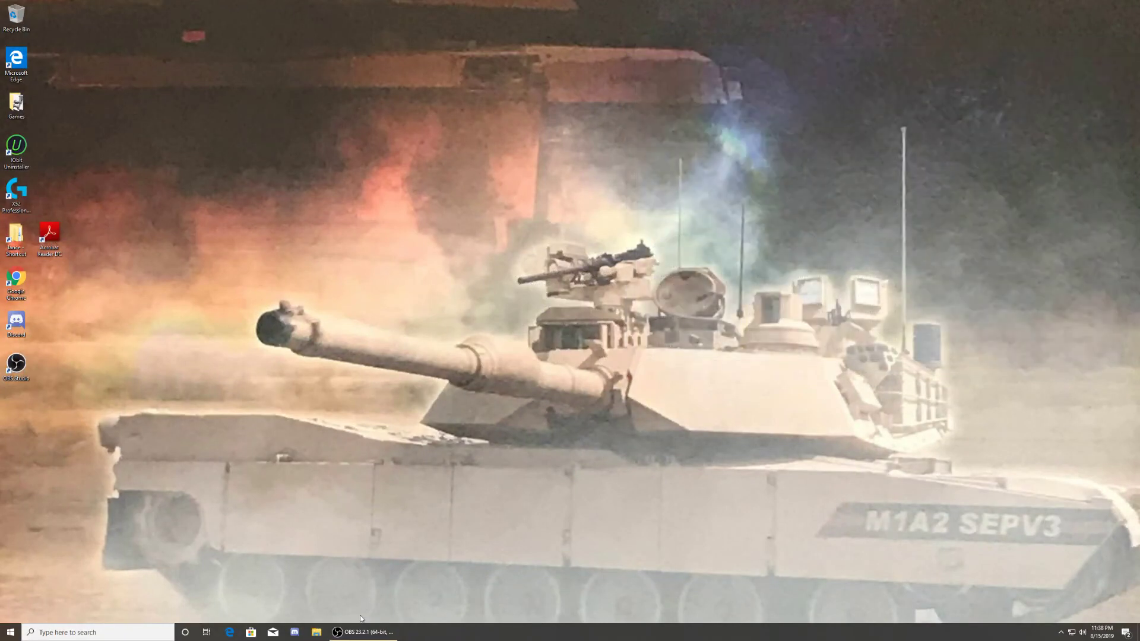